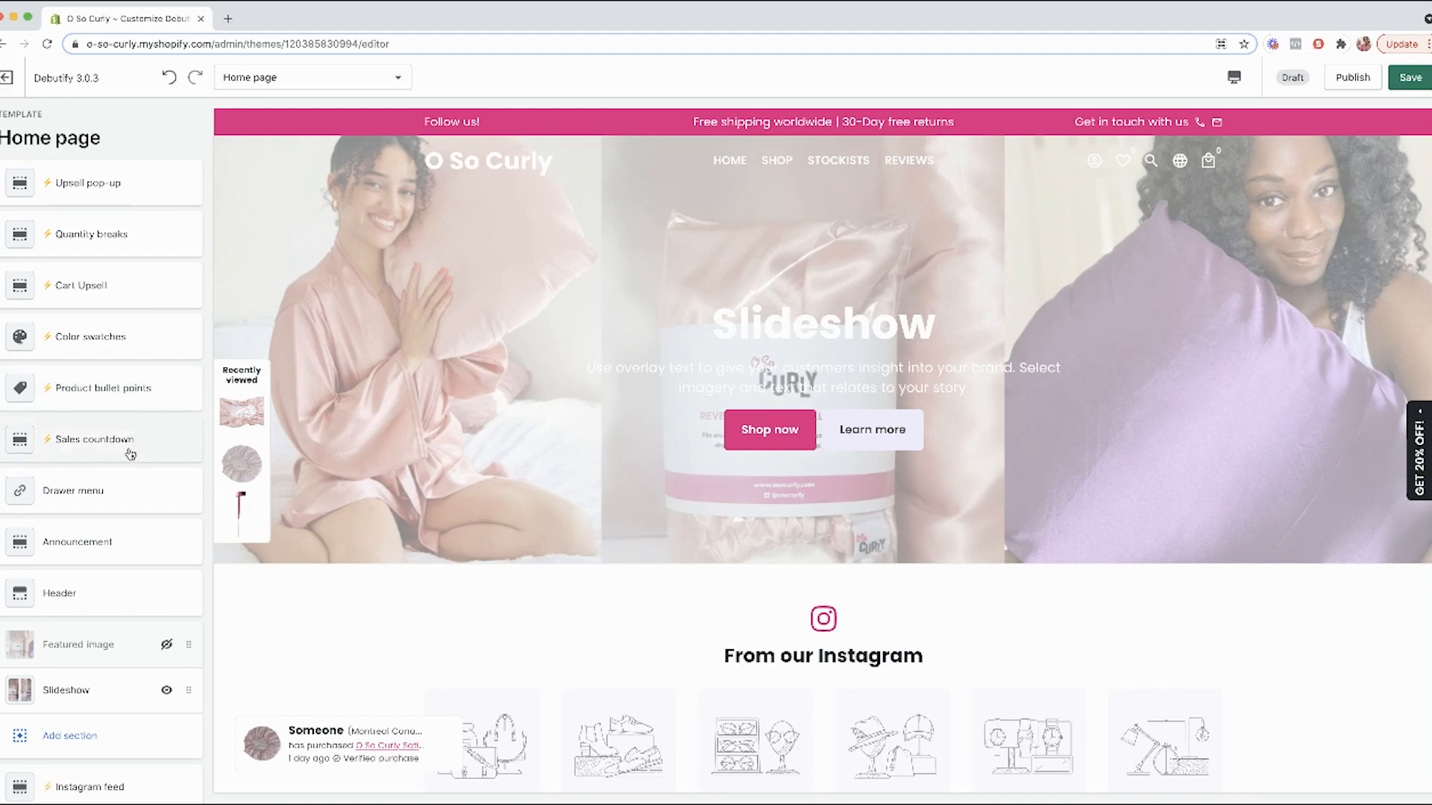
- Open the settings of the existing slide in the home page's Slideshow section
{"action": "scroll", "coordinate": [130, 453], "scroll_direction": "up", "scroll_amount": 4}
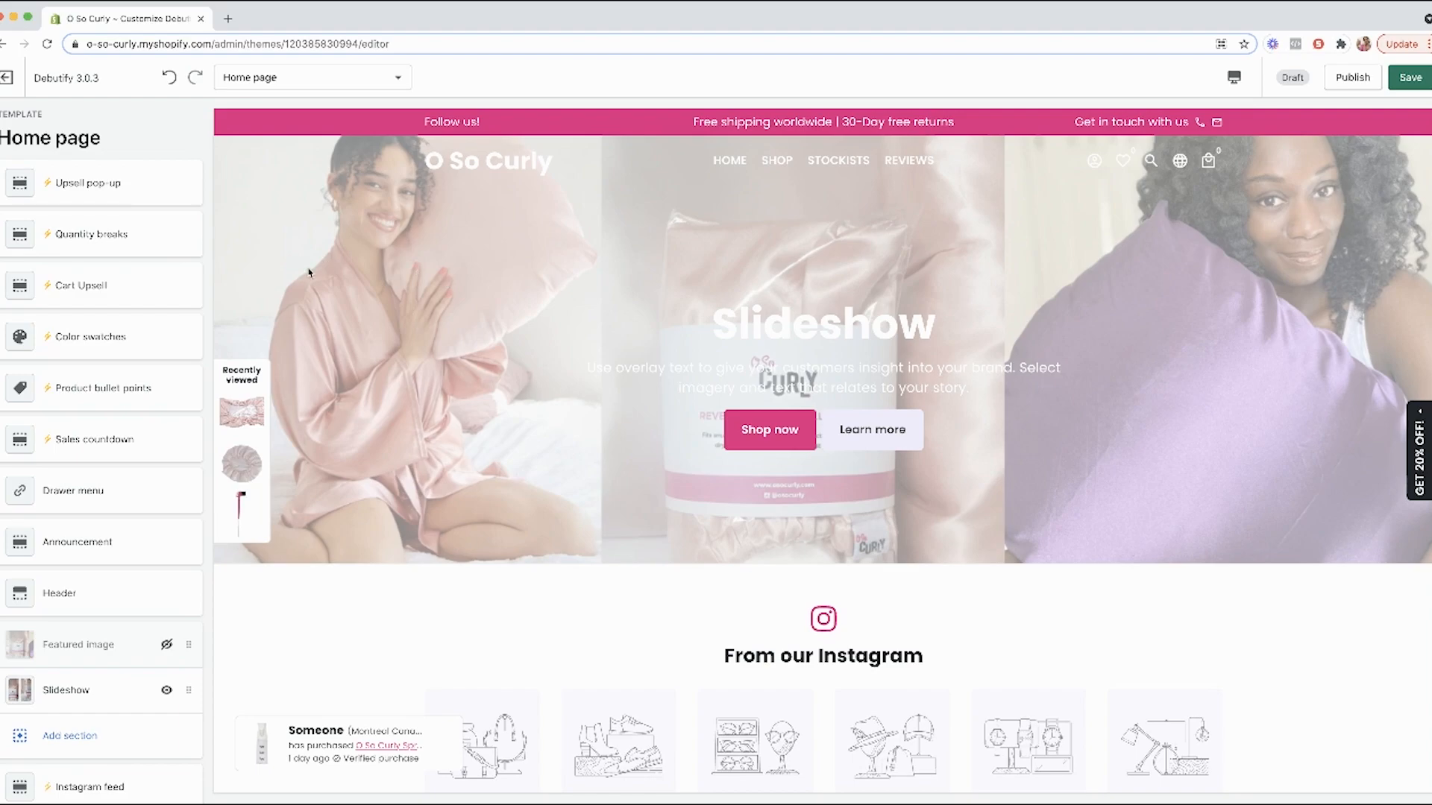
{"action": "scroll", "coordinate": [97, 589], "scroll_direction": "down", "scroll_amount": 4}
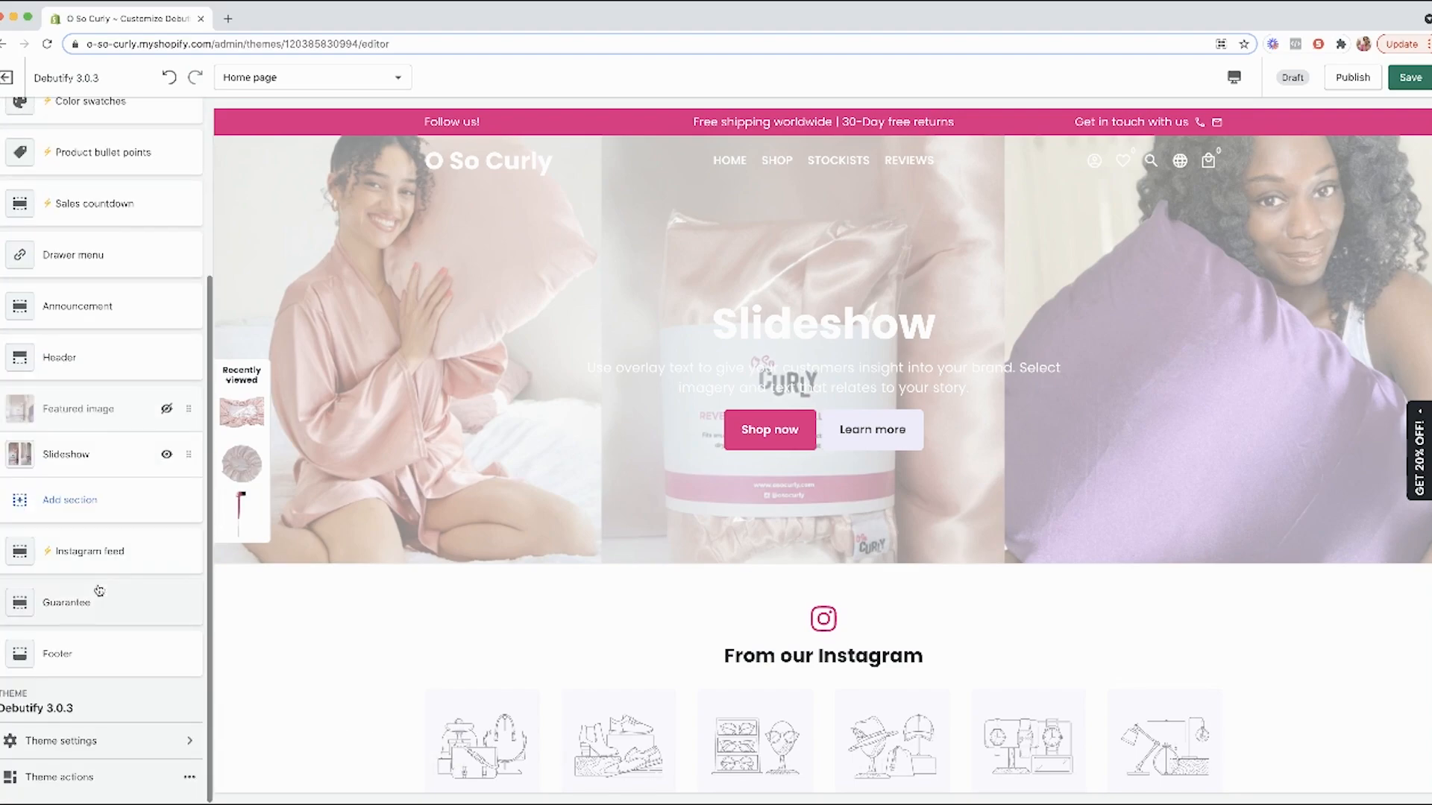
{"action": "left_click", "coordinate": [127, 456]}
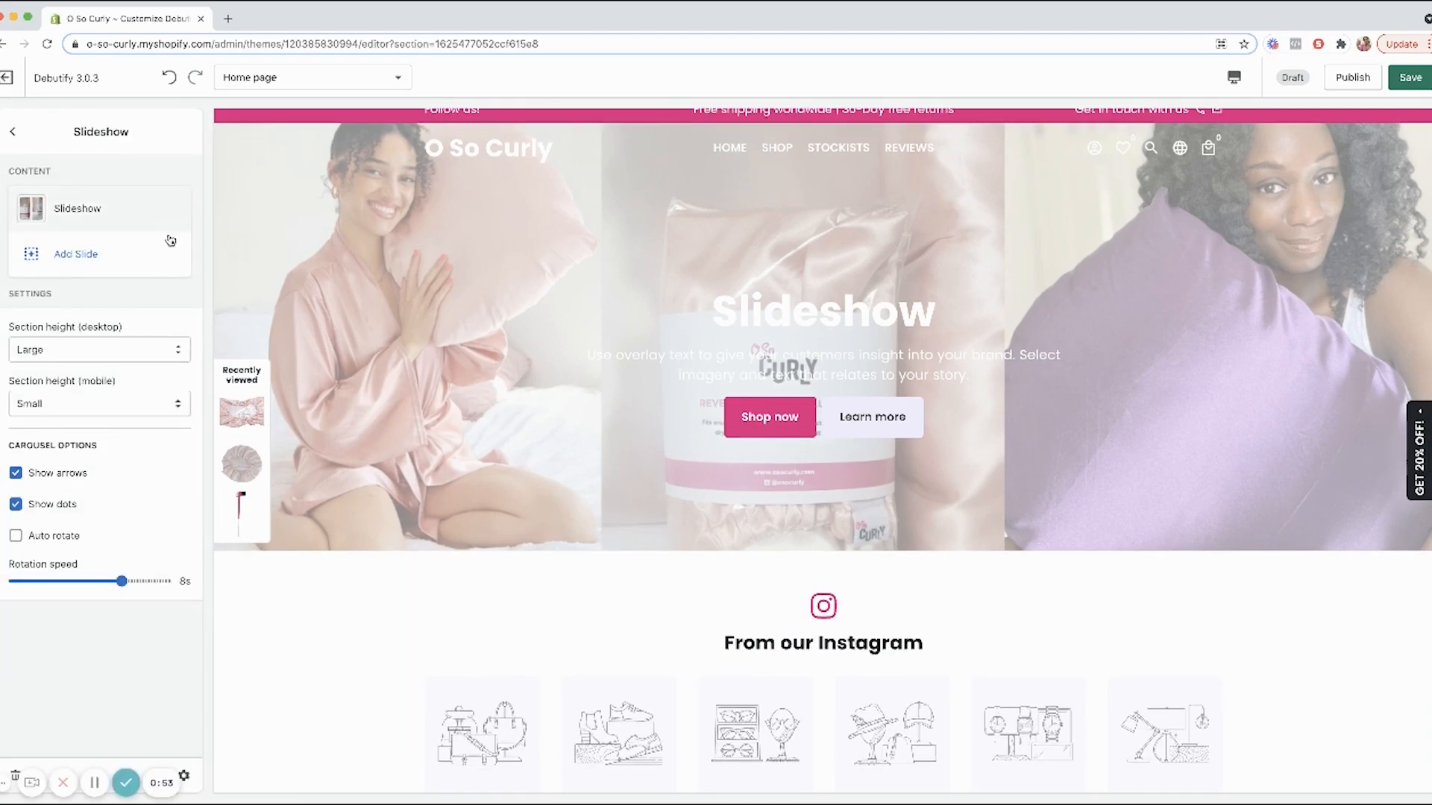
{"action": "left_click", "coordinate": [17, 139]}
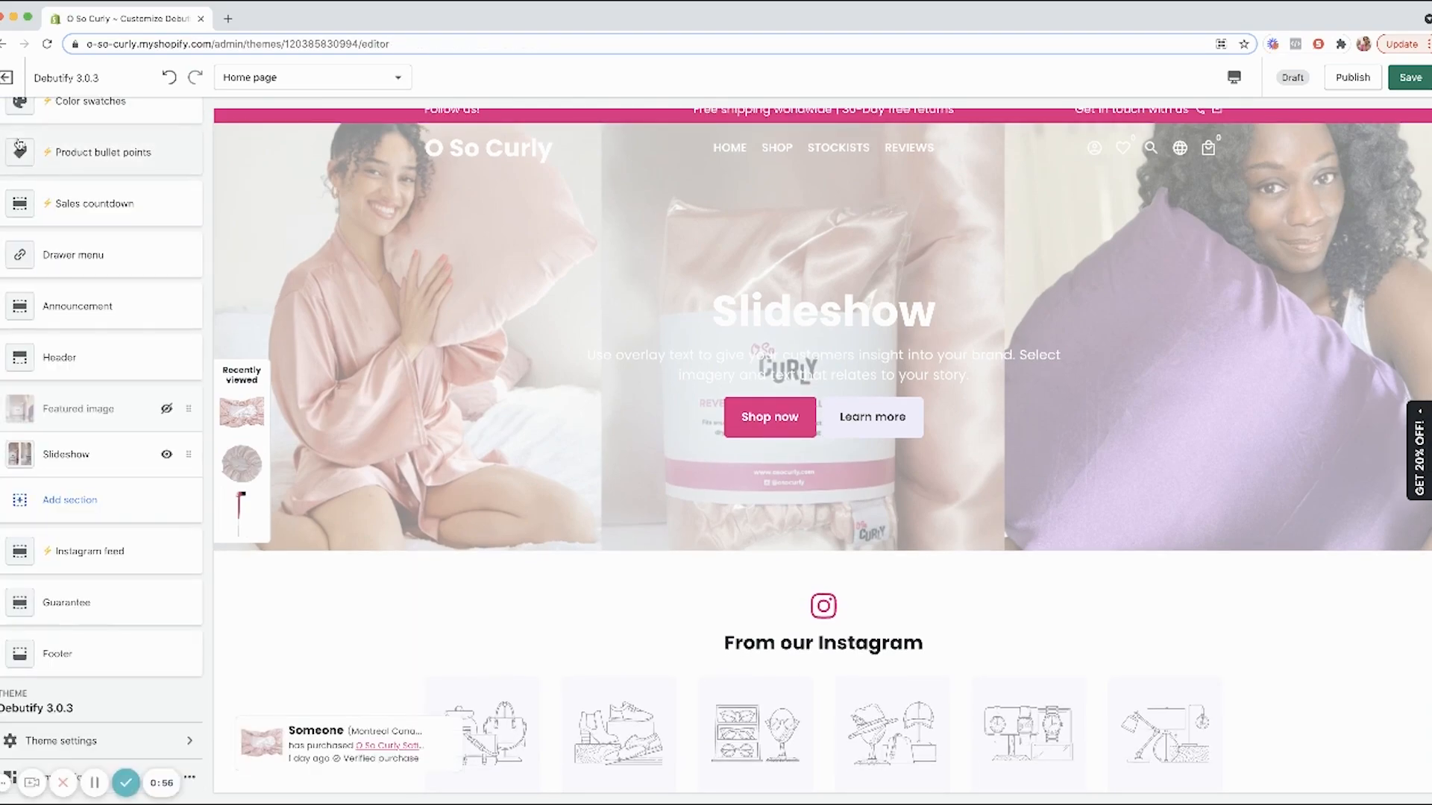
{"action": "left_click", "coordinate": [108, 459]}
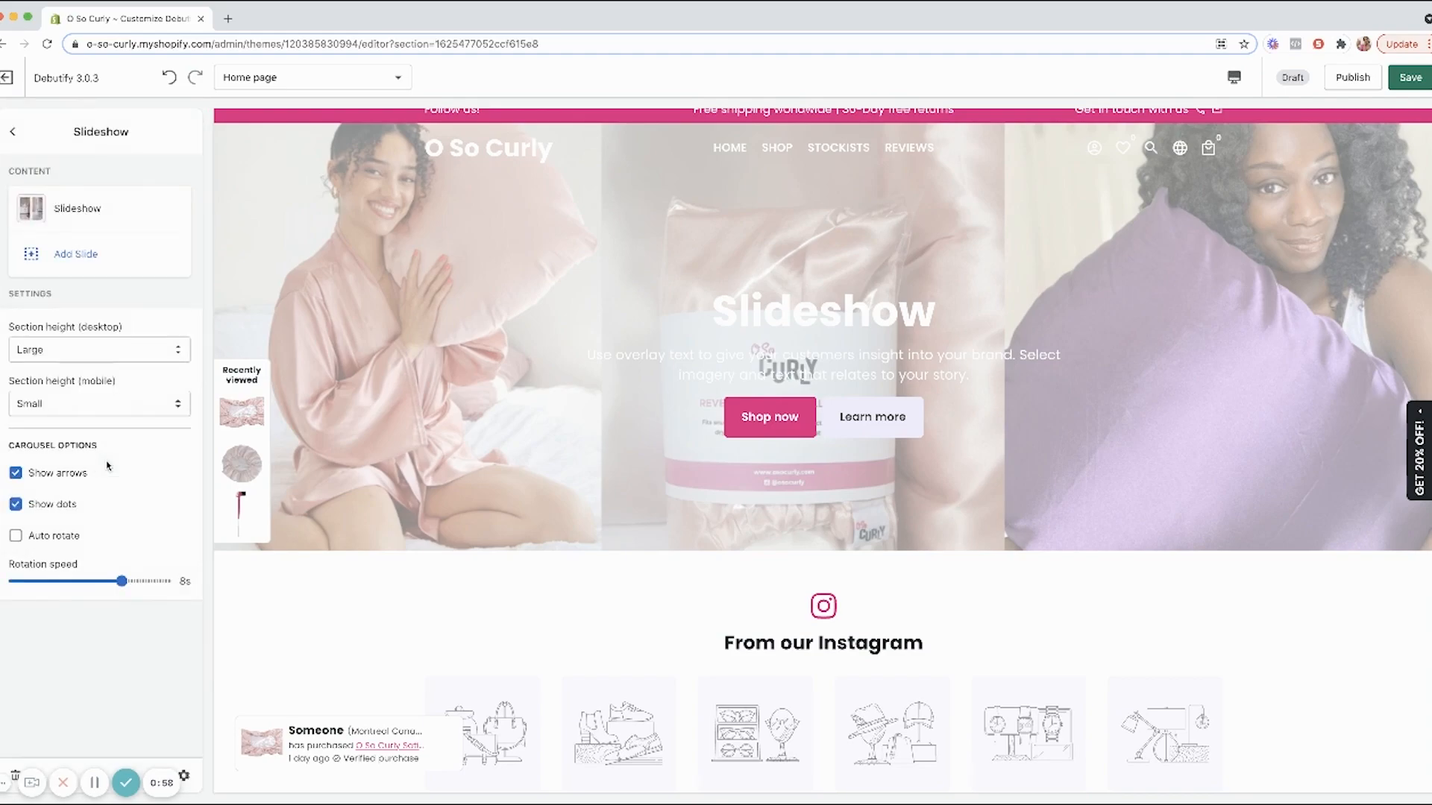
{"action": "left_click", "coordinate": [99, 208]}
- Change the slide's heading to "Curly Hair Tools & Accessories"
{"action": "scroll", "coordinate": [135, 378], "scroll_direction": "down", "scroll_amount": 10}
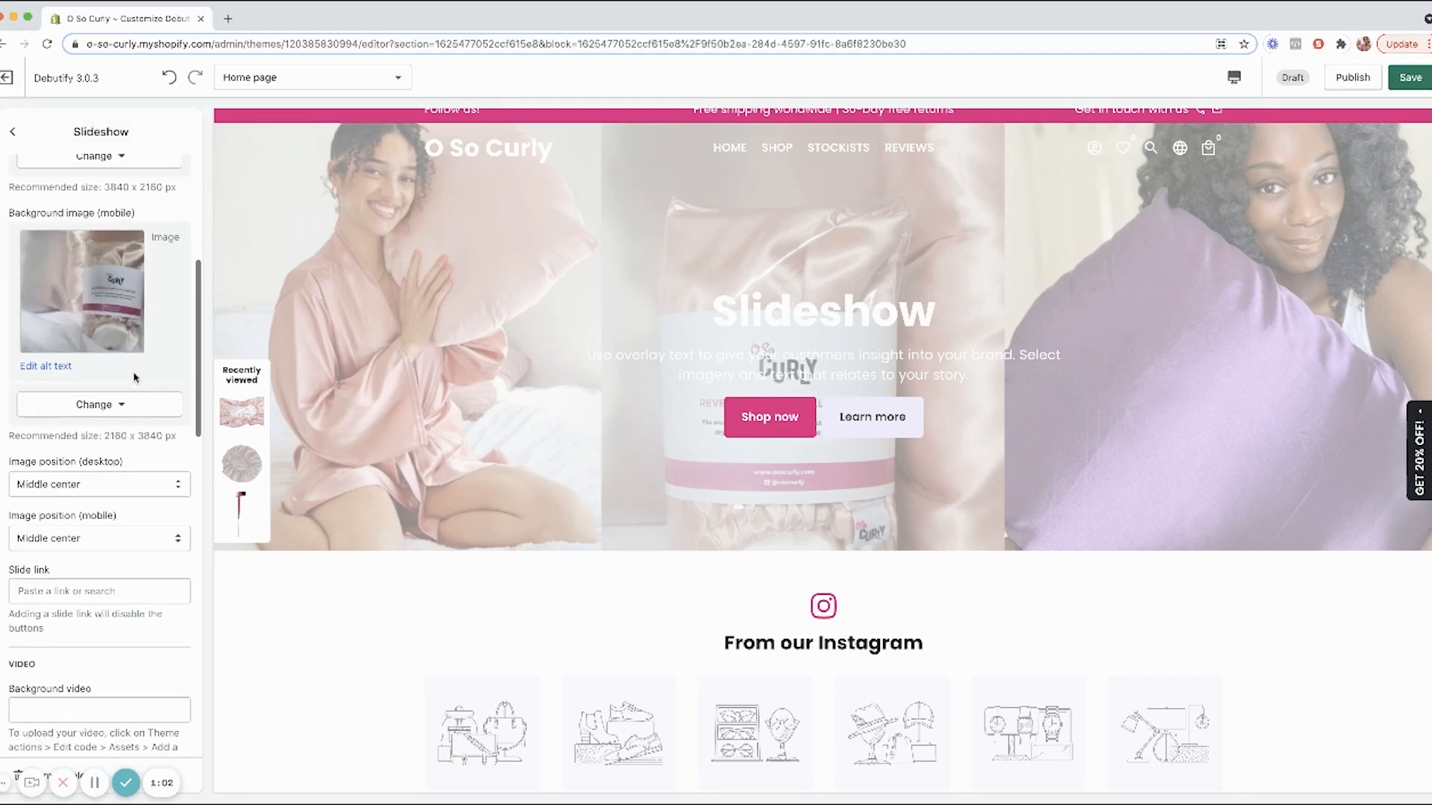
{"action": "scroll", "coordinate": [45, 229], "scroll_direction": "up", "scroll_amount": 2}
{"action": "double_click", "coordinate": [50, 245]}
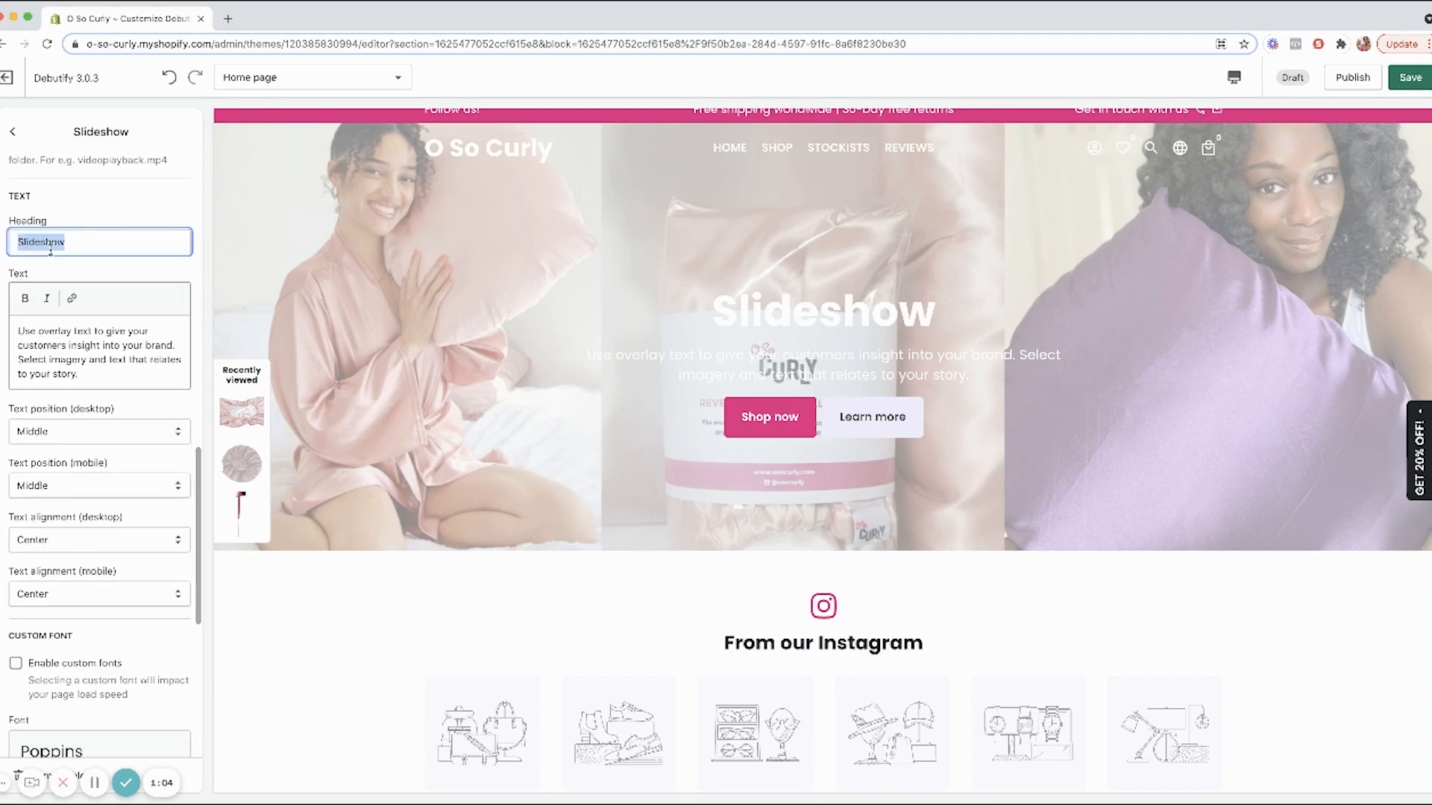
{"action": "type", "text": "Cuar"}
{"action": "key", "text": "BackSpace"}
{"action": "key", "text": "BackSpace"}
{"action": "key", "text": "BackSpace"}
{"action": "type", "text": "urly Hair Tool"}
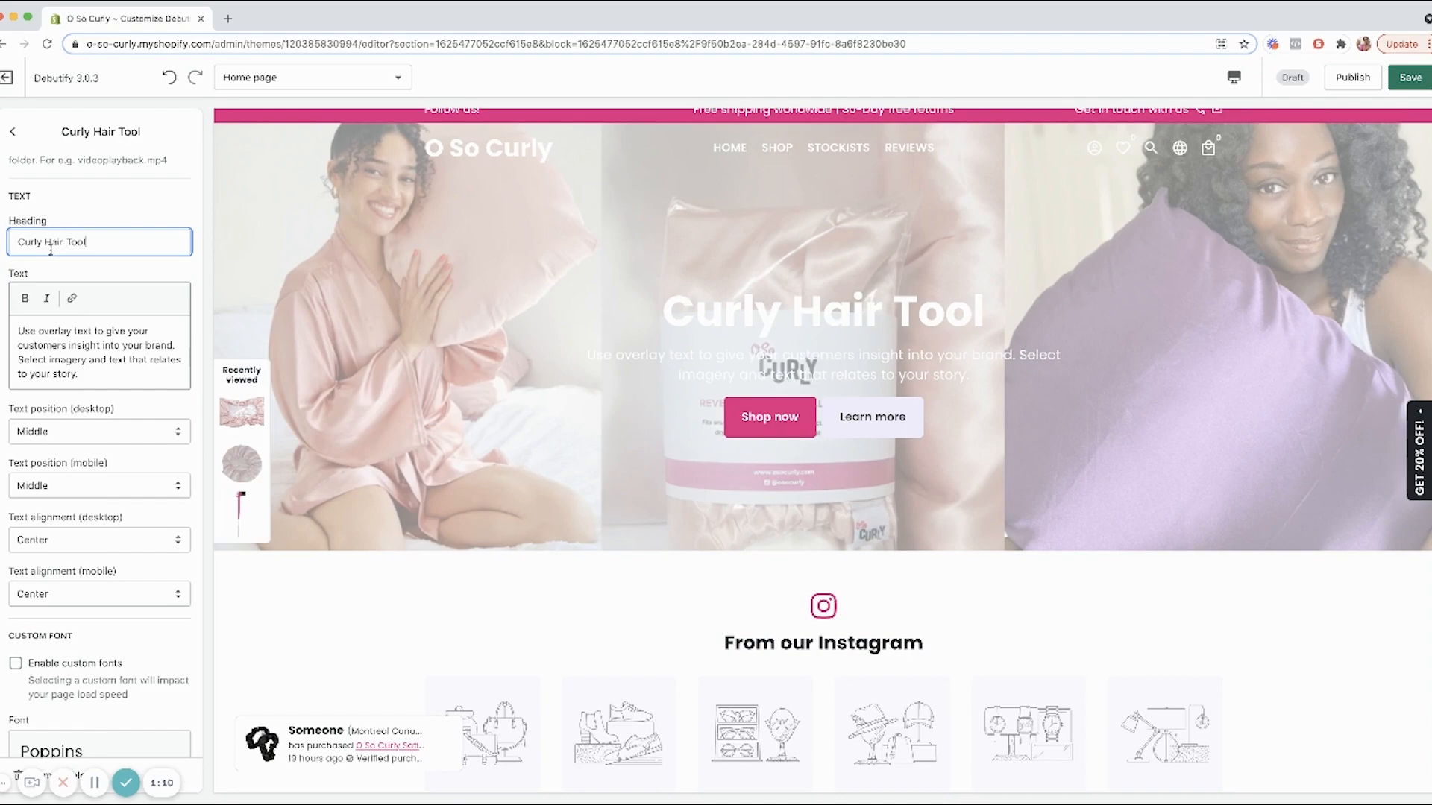
{"action": "type", "text": "s & Acc"}
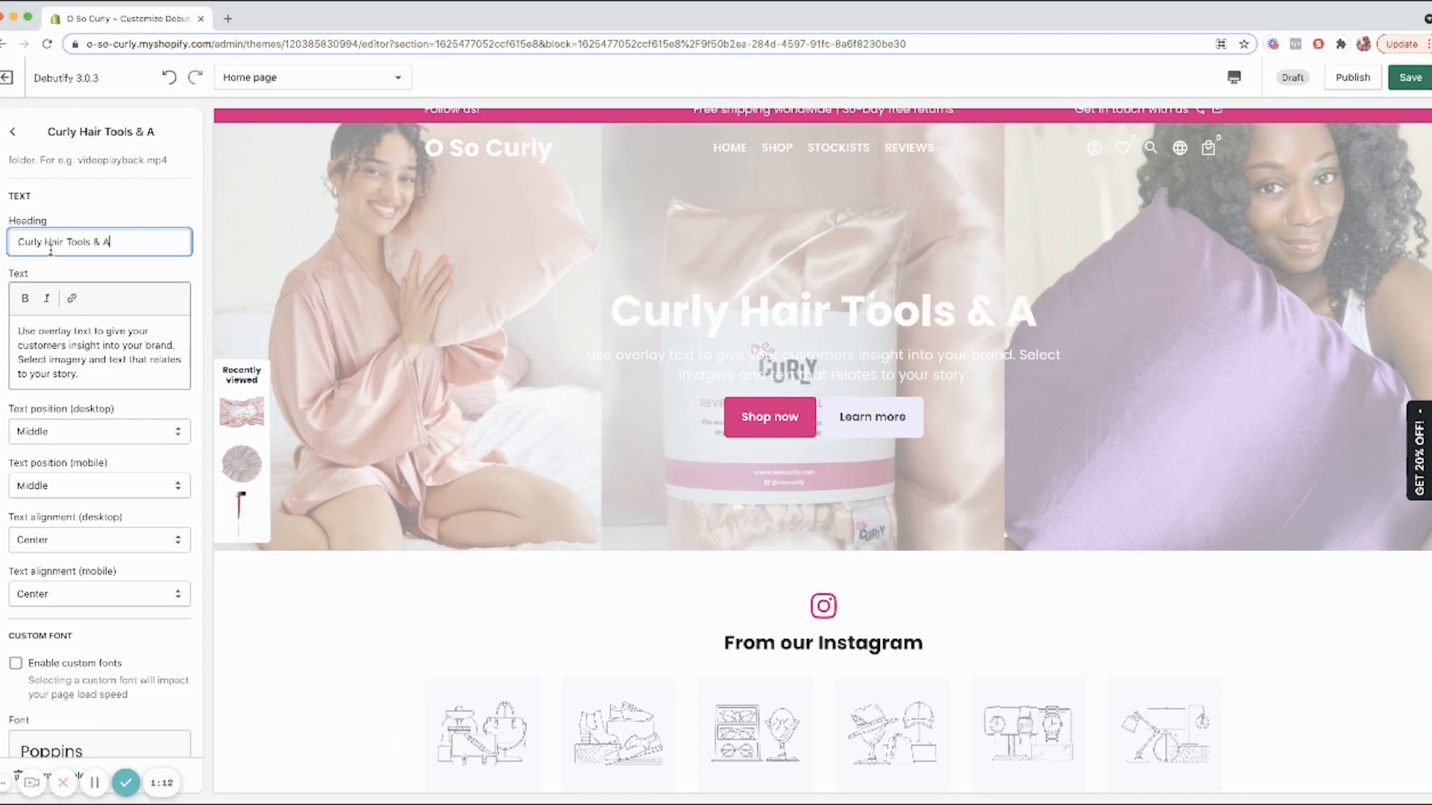
{"action": "type", "text": "essories"}
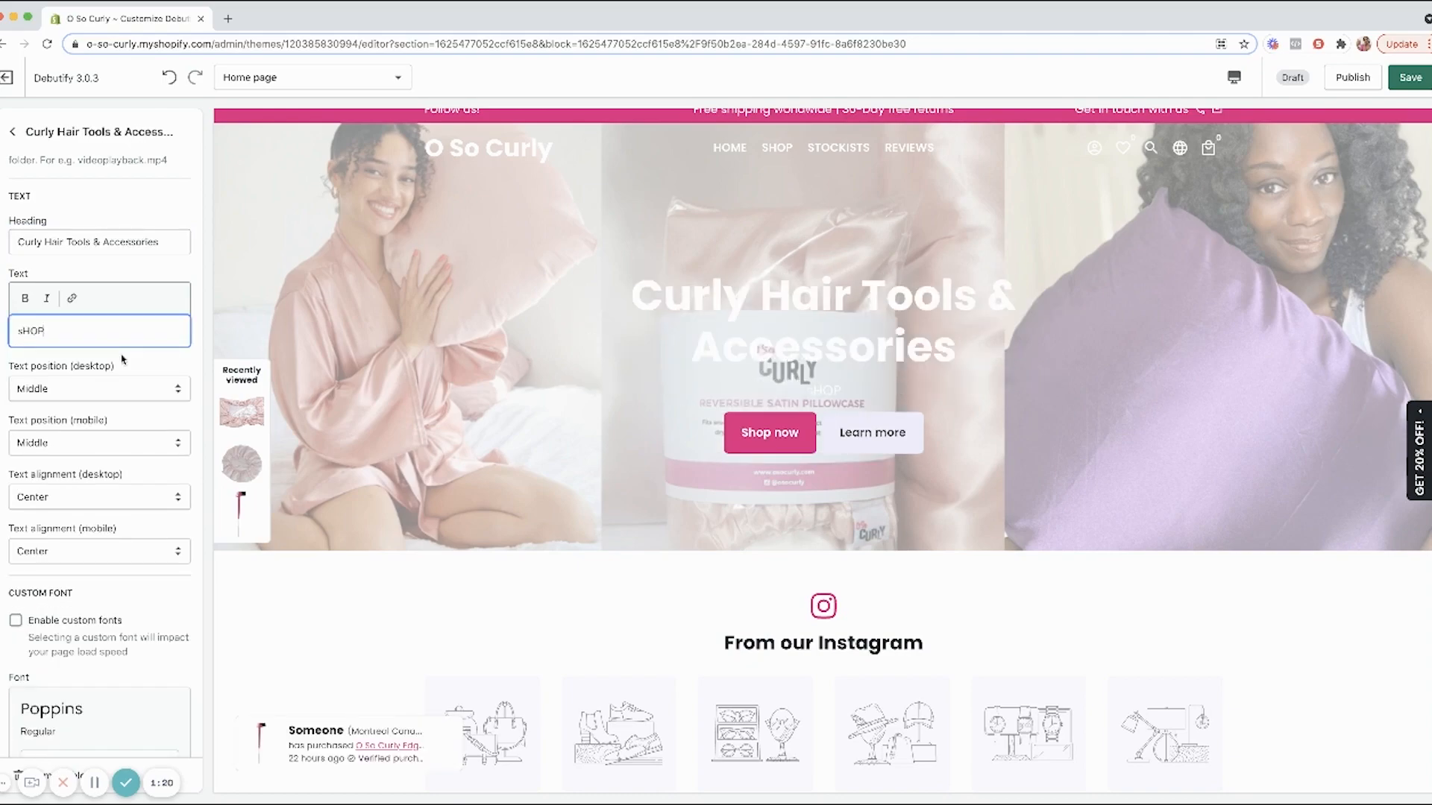
- Replace the slide's overlay text with "Selection of satin hair essentials & styling tools!"
{"action": "type", "text": "hop"}
{"action": "key", "text": "BackSpace"}
{"action": "key", "text": "BackSpace"}
{"action": "key", "text": "BackSpace"}
{"action": "key", "text": "BackSpace"}
{"action": "key", "text": "BackSpace"}
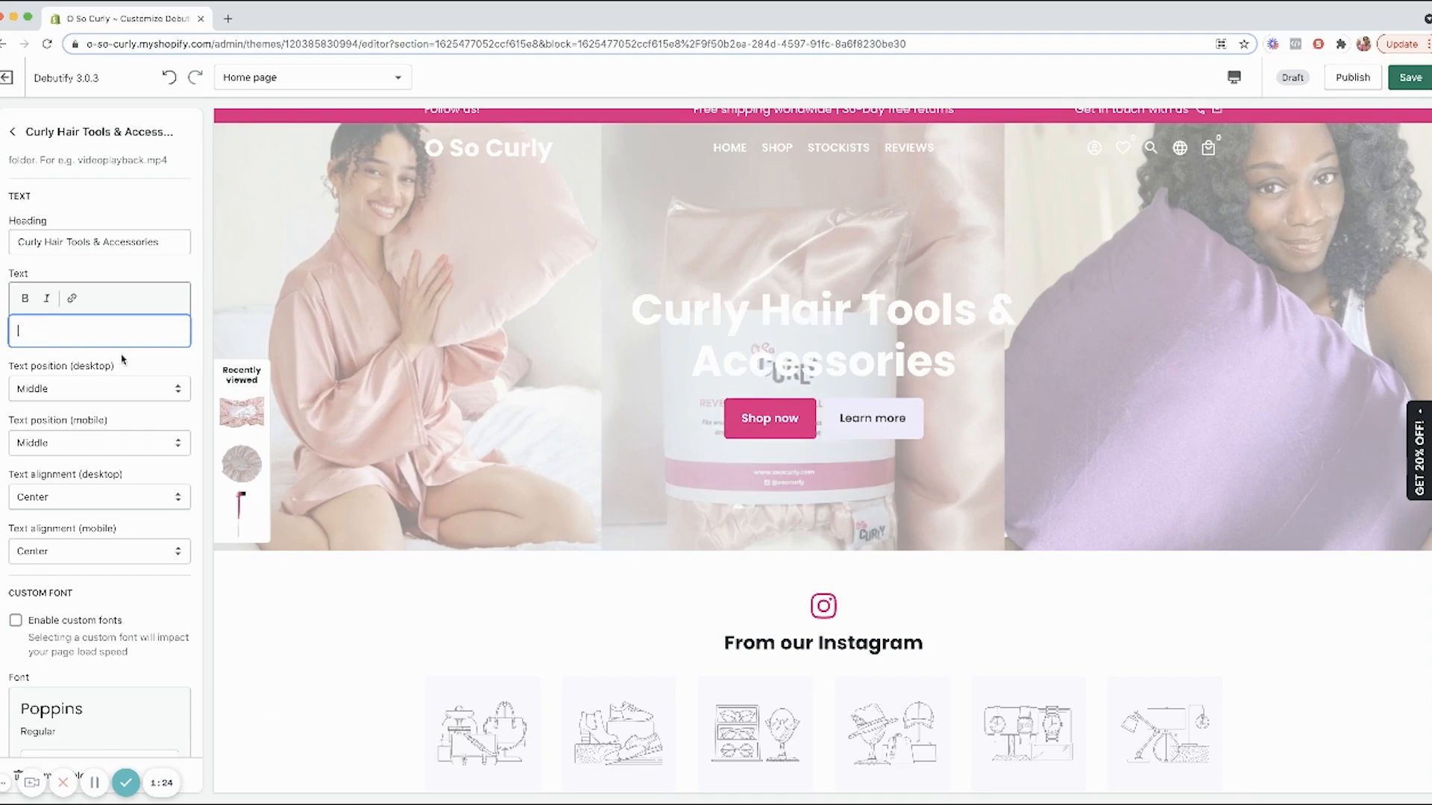
{"action": "type", "text": "So"}
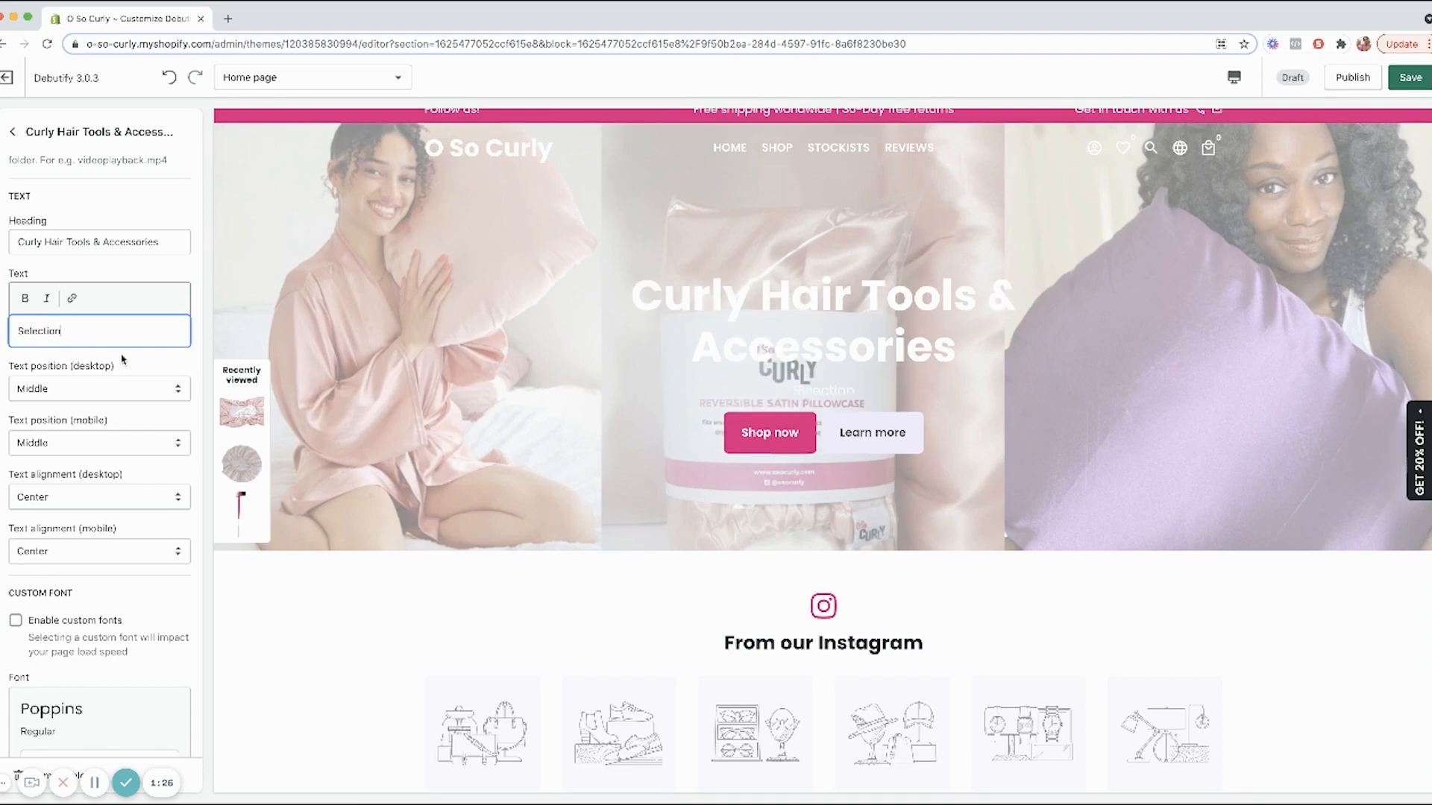
{"action": "type", "text": "lection of satin hair essentials & styling tools!"}
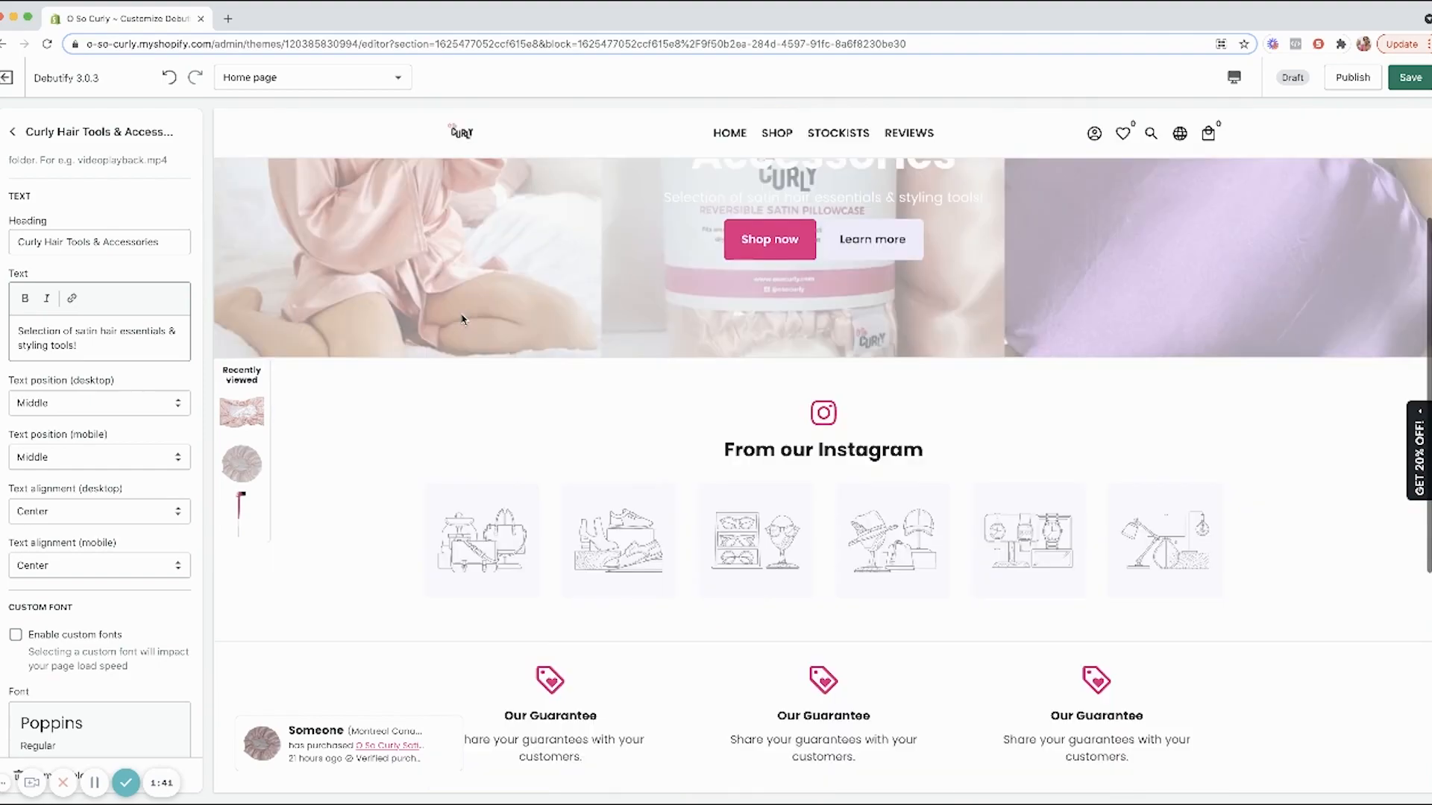
- Review the home page preview from the slideshow down to the footer, and return to the section list
{"action": "scroll", "coordinate": [462, 319], "scroll_direction": "down", "scroll_amount": 2}
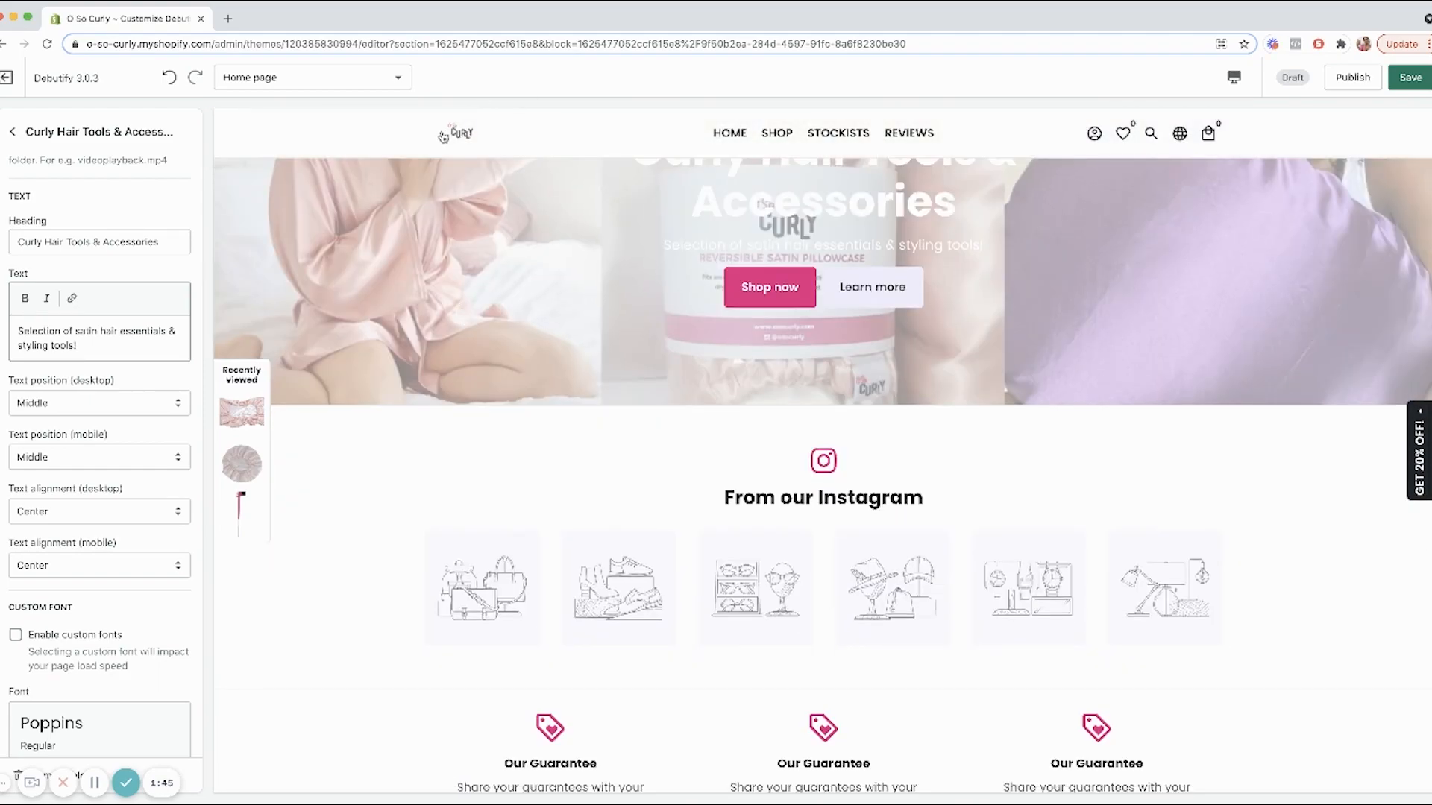
{"action": "scroll", "coordinate": [475, 214], "scroll_direction": "down", "scroll_amount": 2}
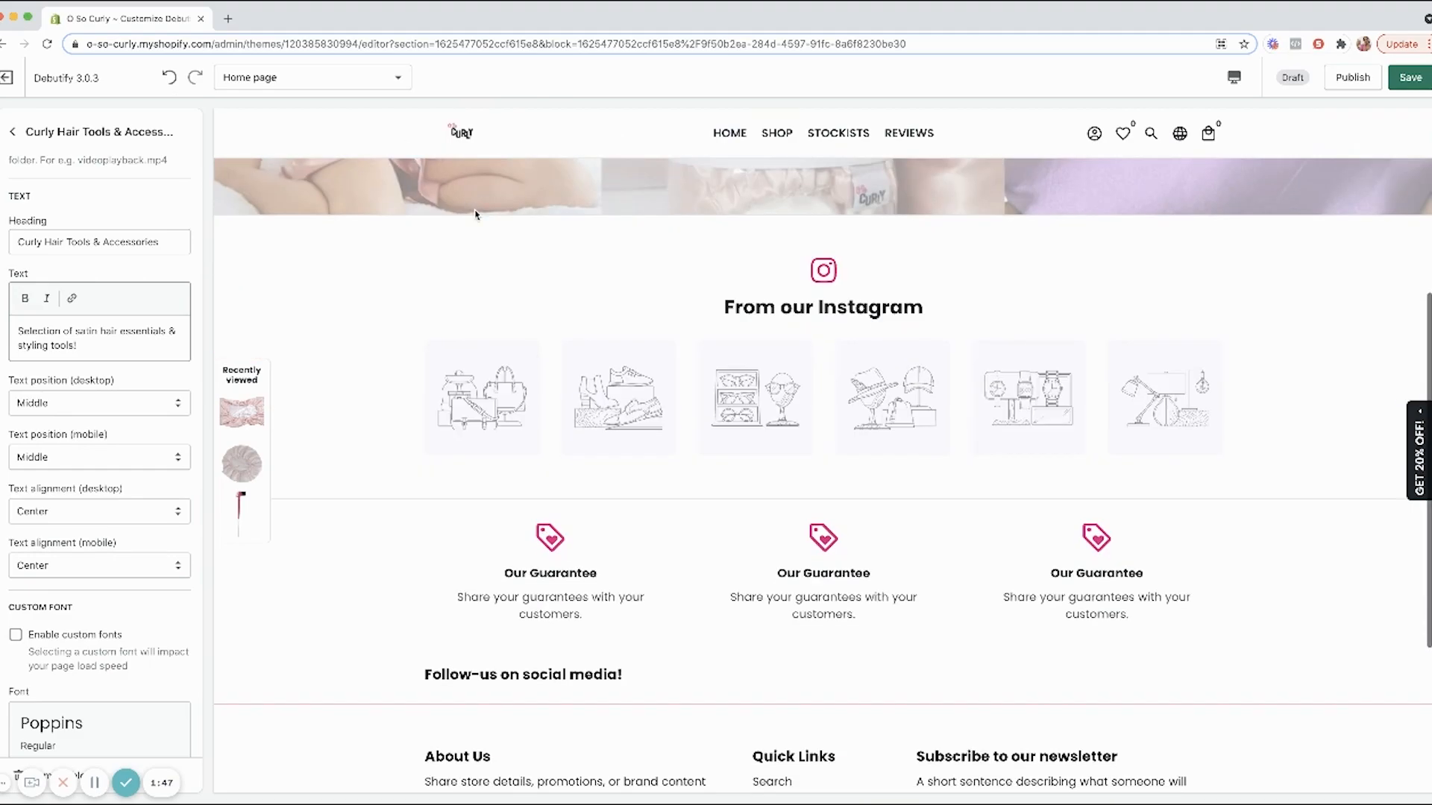
{"action": "scroll", "coordinate": [475, 215], "scroll_direction": "up", "scroll_amount": 5}
{"action": "scroll", "coordinate": [475, 214], "scroll_direction": "down", "scroll_amount": 5}
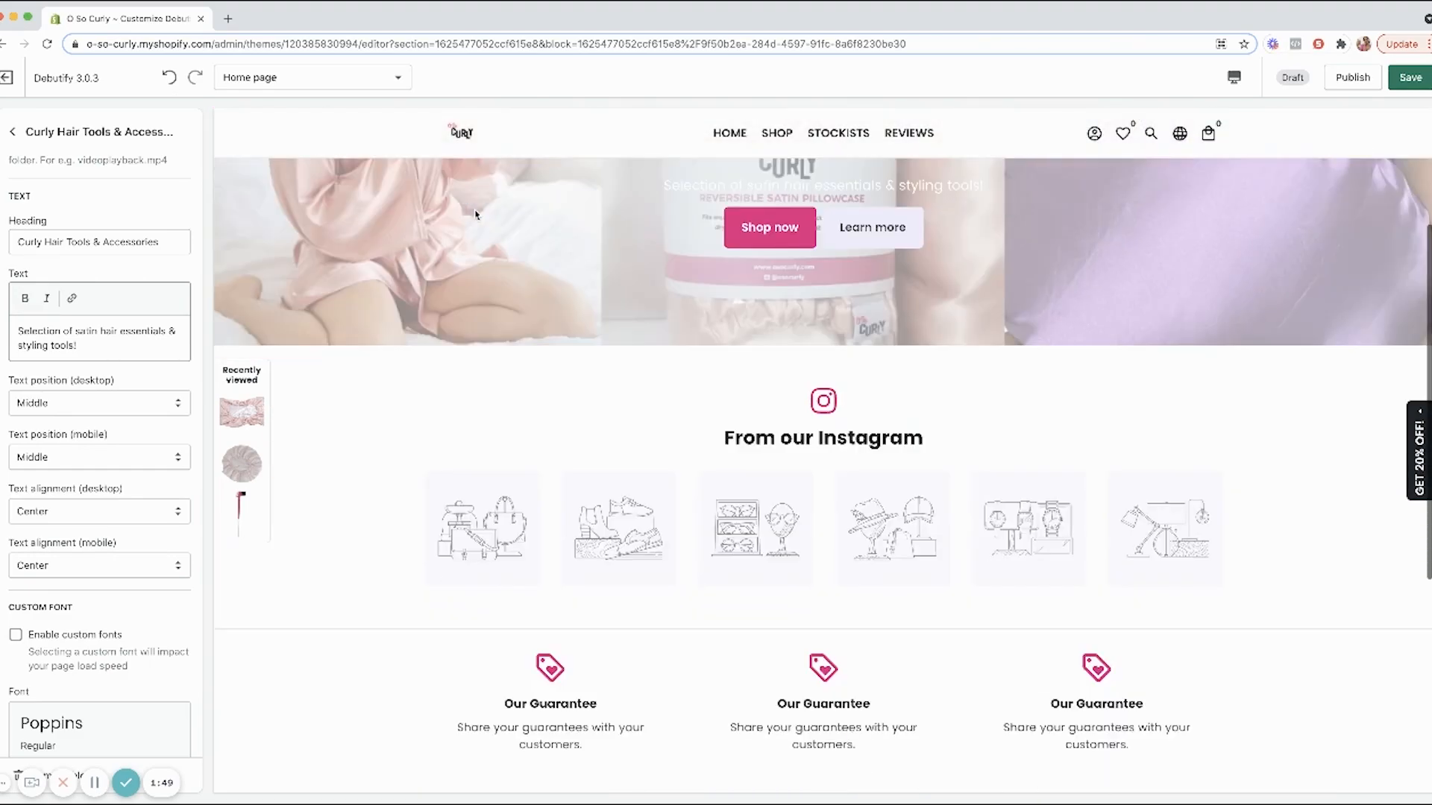
{"action": "scroll", "coordinate": [475, 215], "scroll_direction": "down", "scroll_amount": 2}
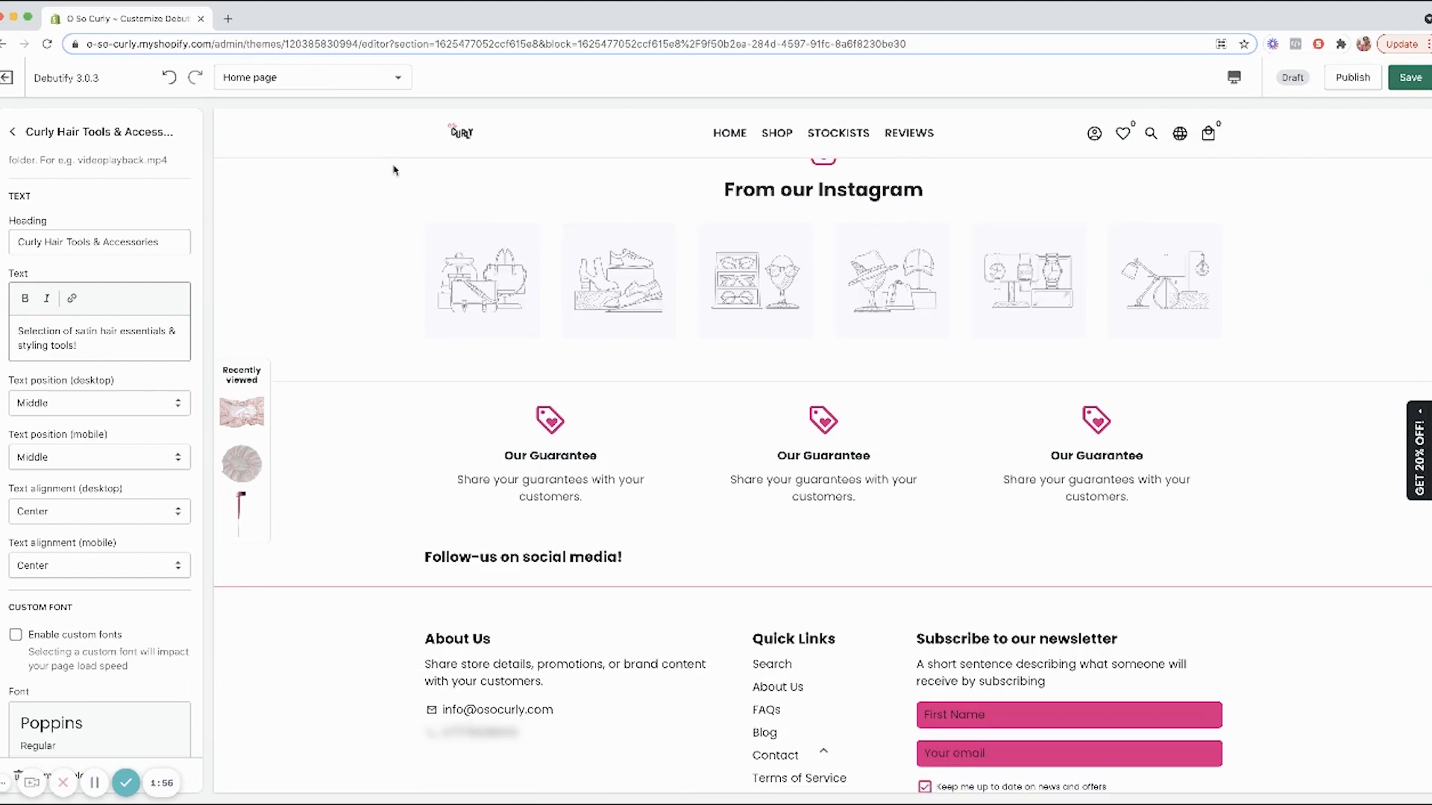
{"action": "left_click", "coordinate": [12, 131]}
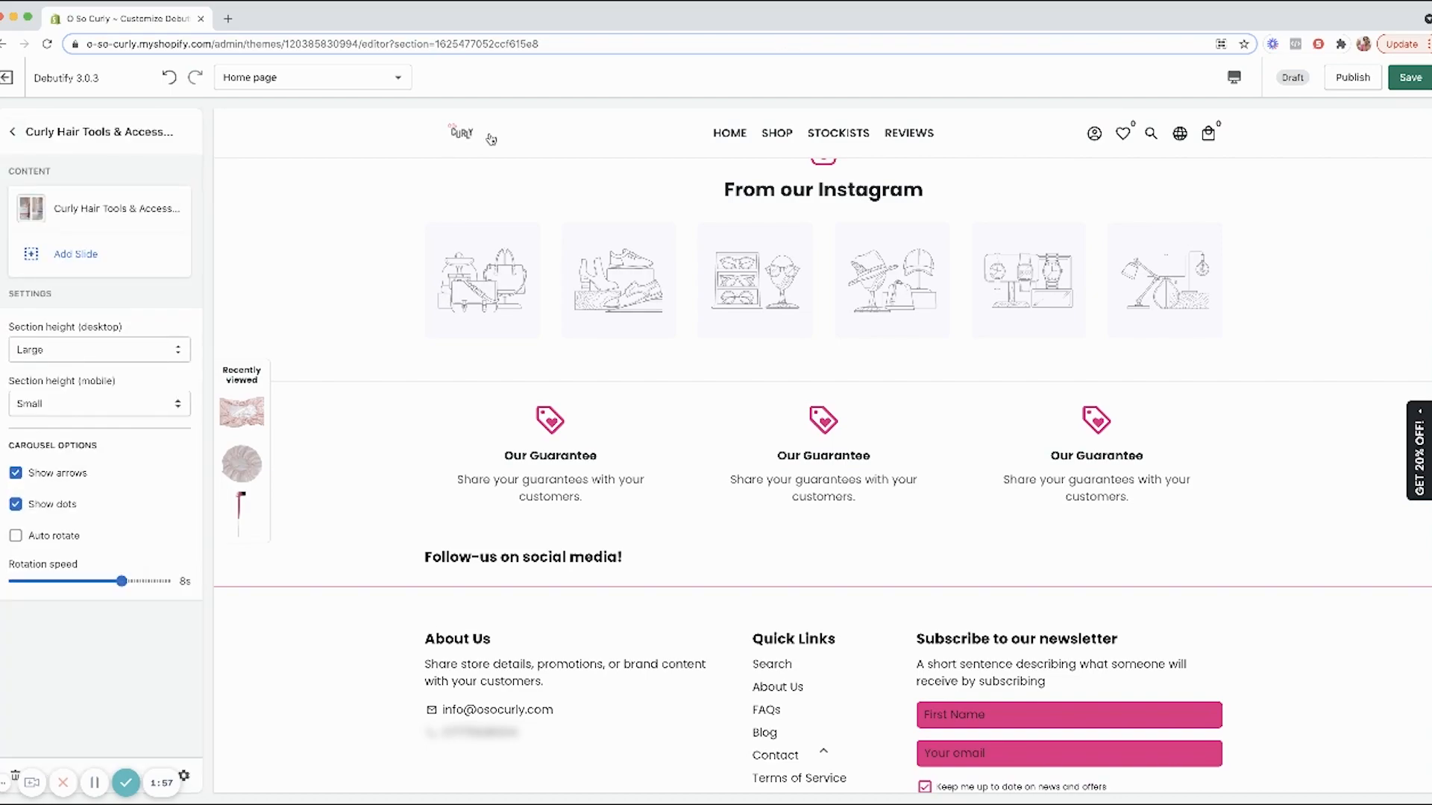
{"action": "scroll", "coordinate": [730, 157], "scroll_direction": "down", "scroll_amount": 2}
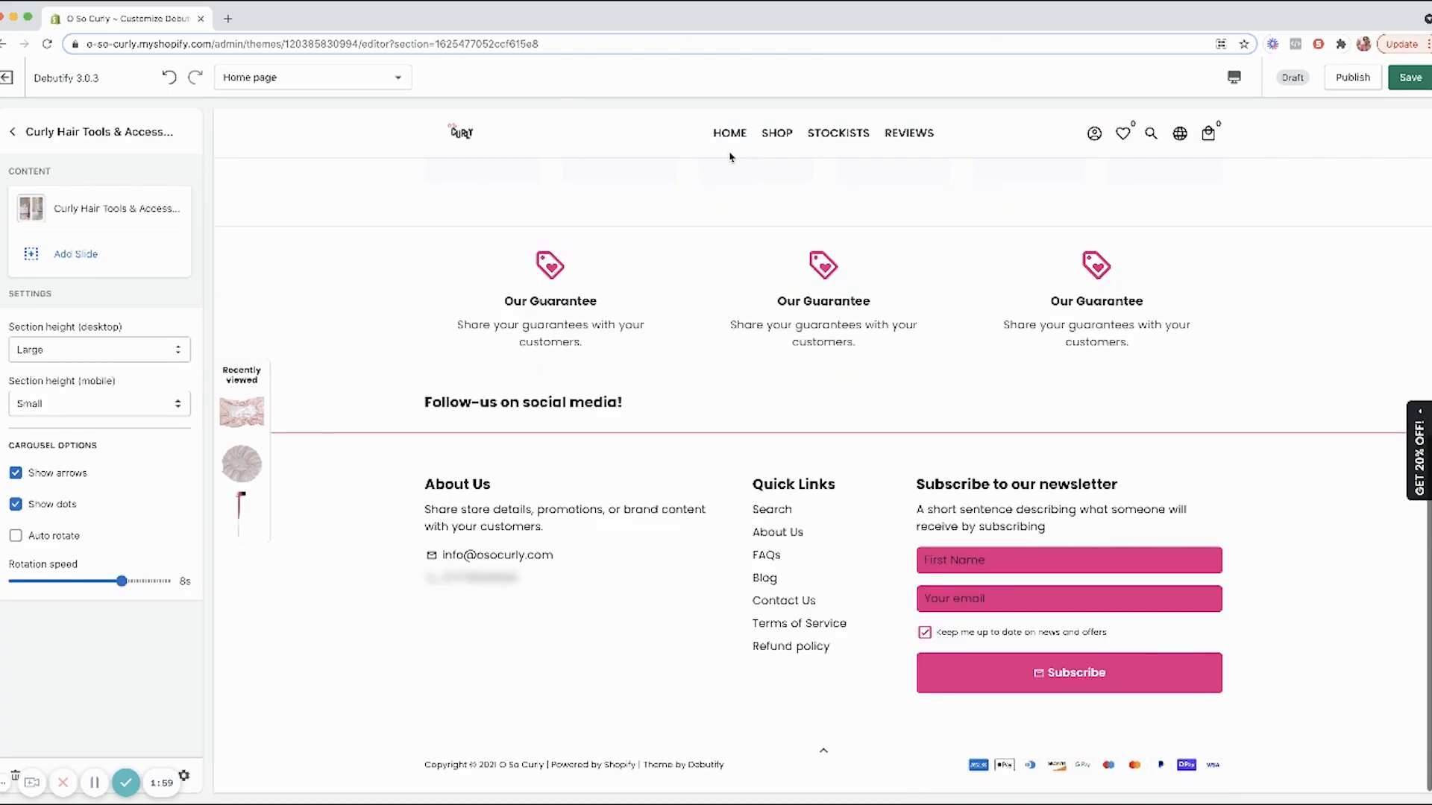
{"action": "scroll", "coordinate": [730, 157], "scroll_direction": "up", "scroll_amount": 3}
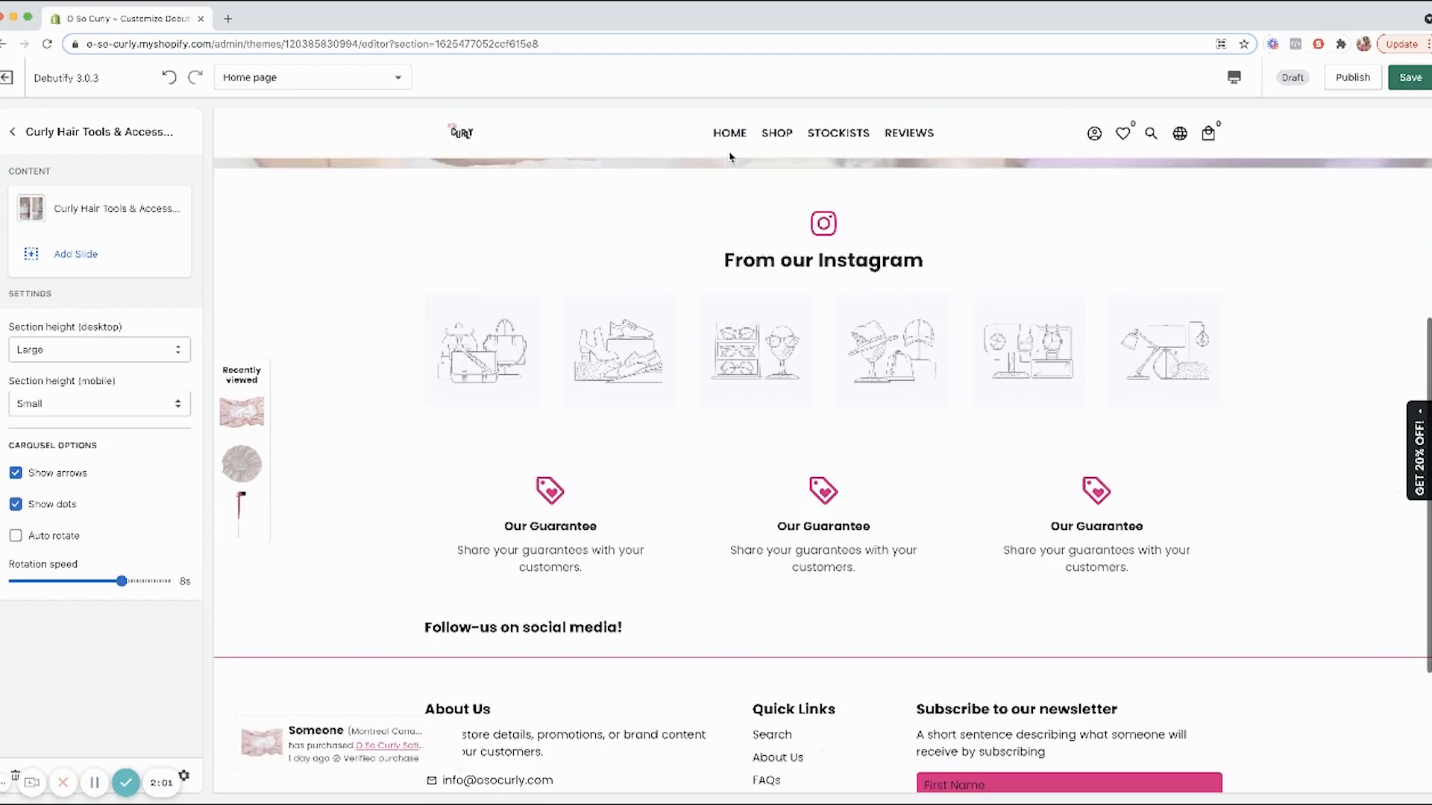
{"action": "scroll", "coordinate": [730, 156], "scroll_direction": "down", "scroll_amount": 3}
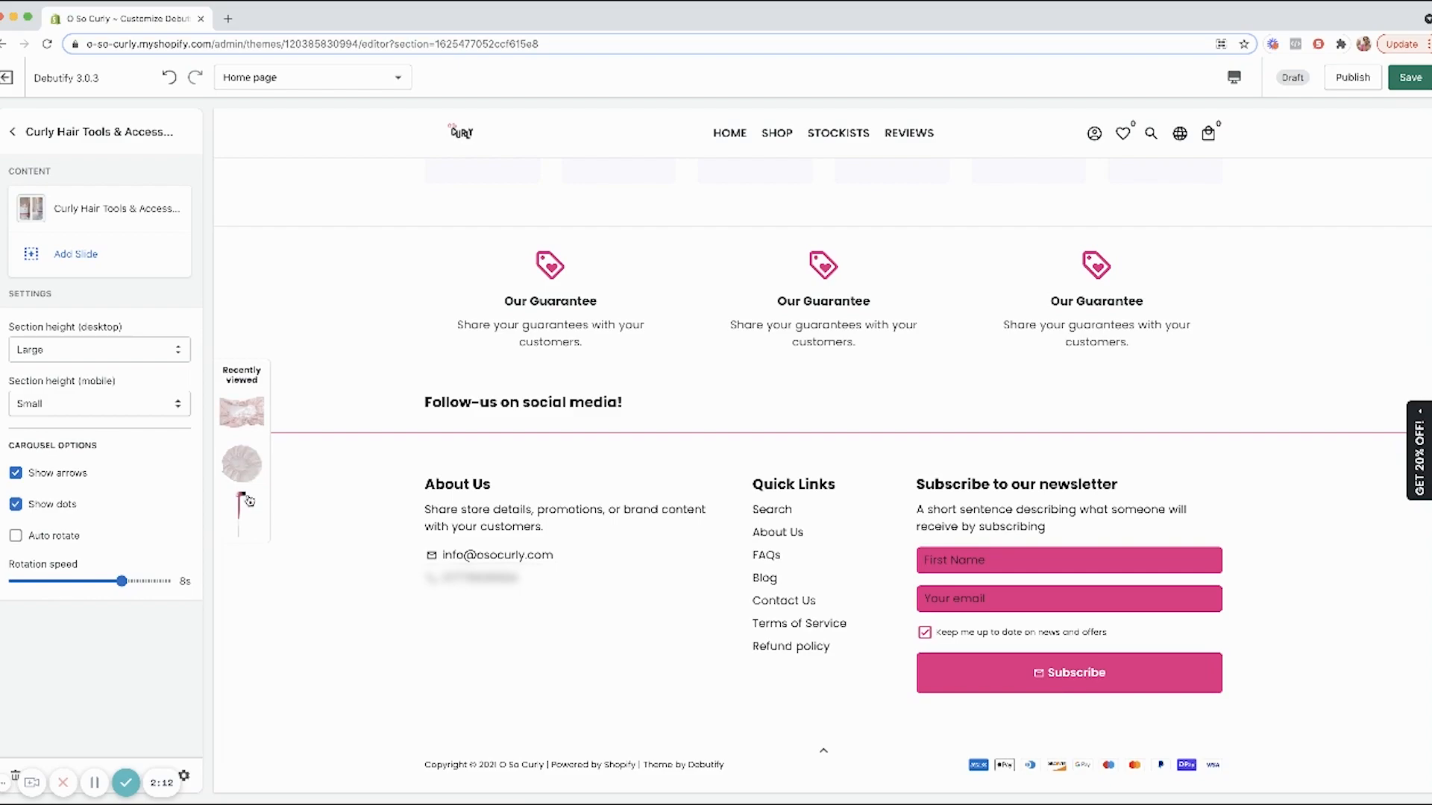
{"action": "left_click", "coordinate": [4, 134]}
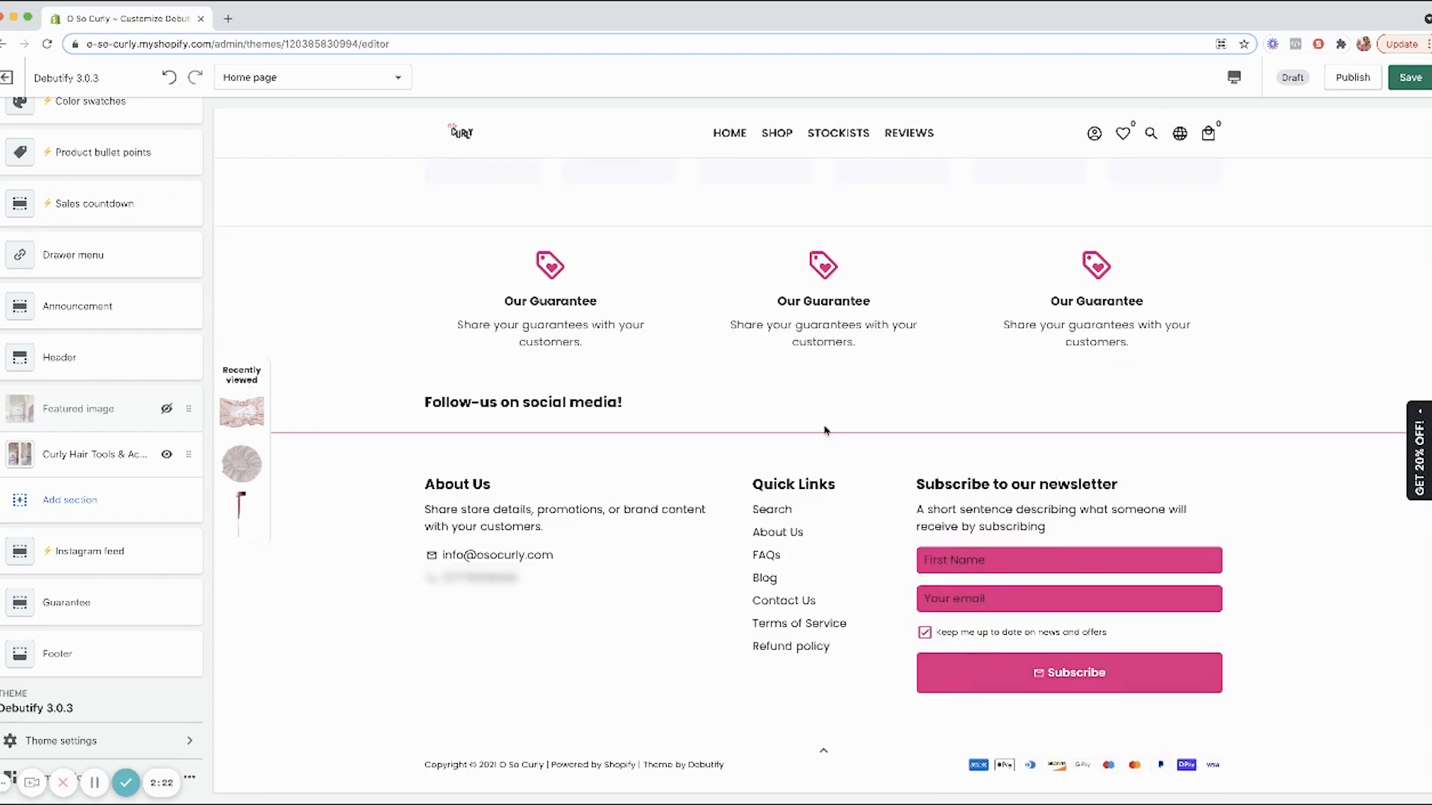
- Set the heading of the first guarantee block to "Vegan Friendly"
{"action": "scroll", "coordinate": [824, 430], "scroll_direction": "up", "scroll_amount": 3}
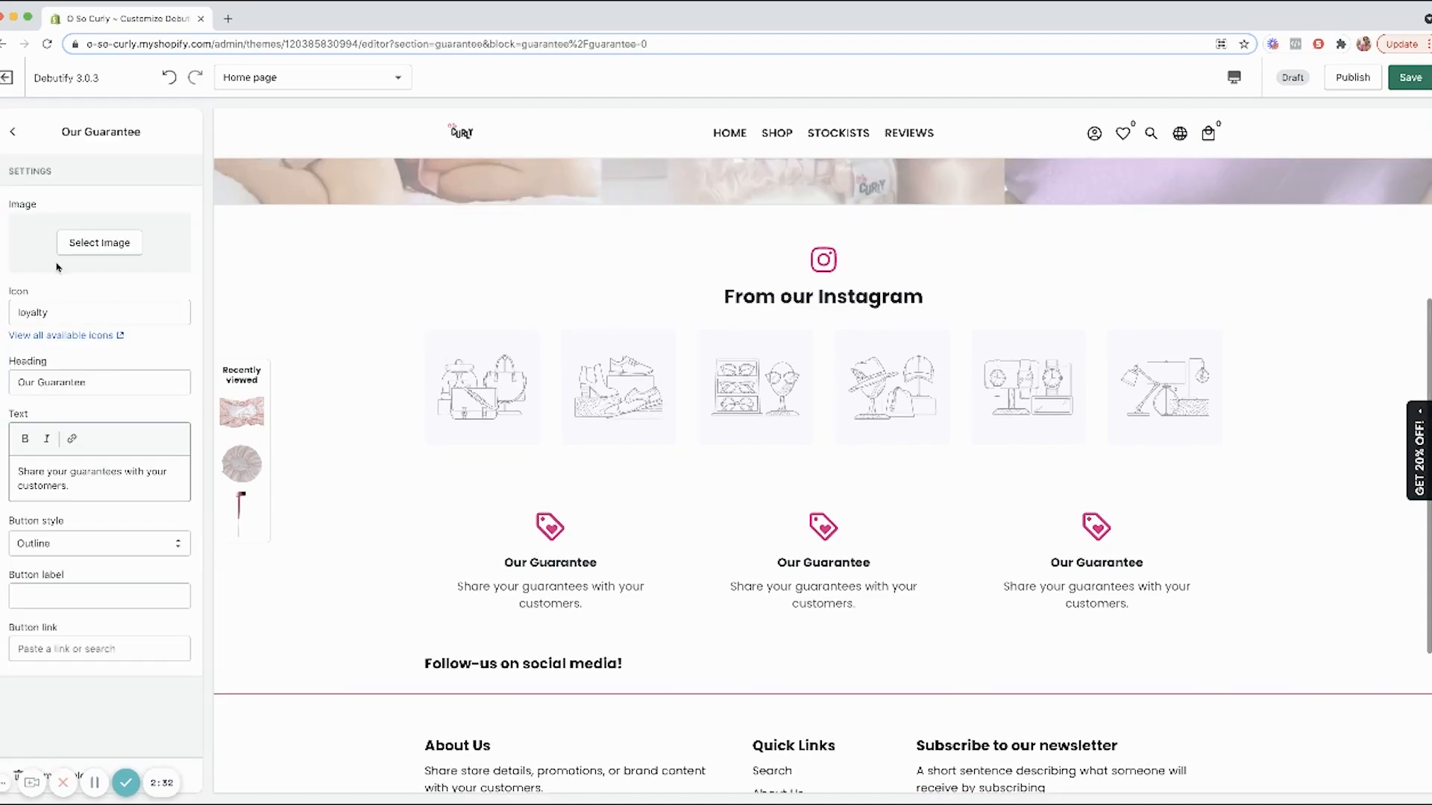
{"action": "double_click", "coordinate": [64, 312]}
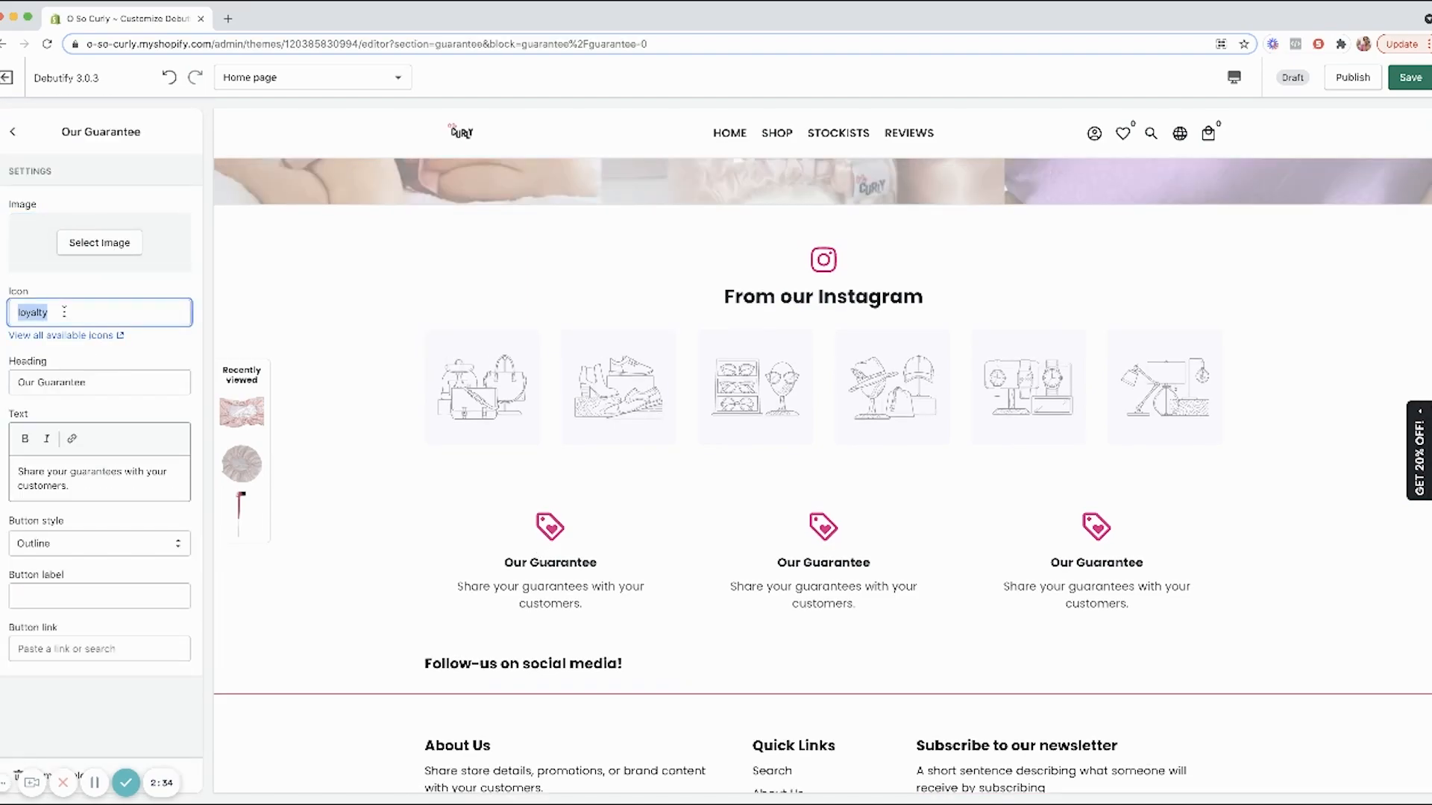
{"action": "triple_click", "coordinate": [86, 382]}
{"action": "type", "text": "Vegan"}
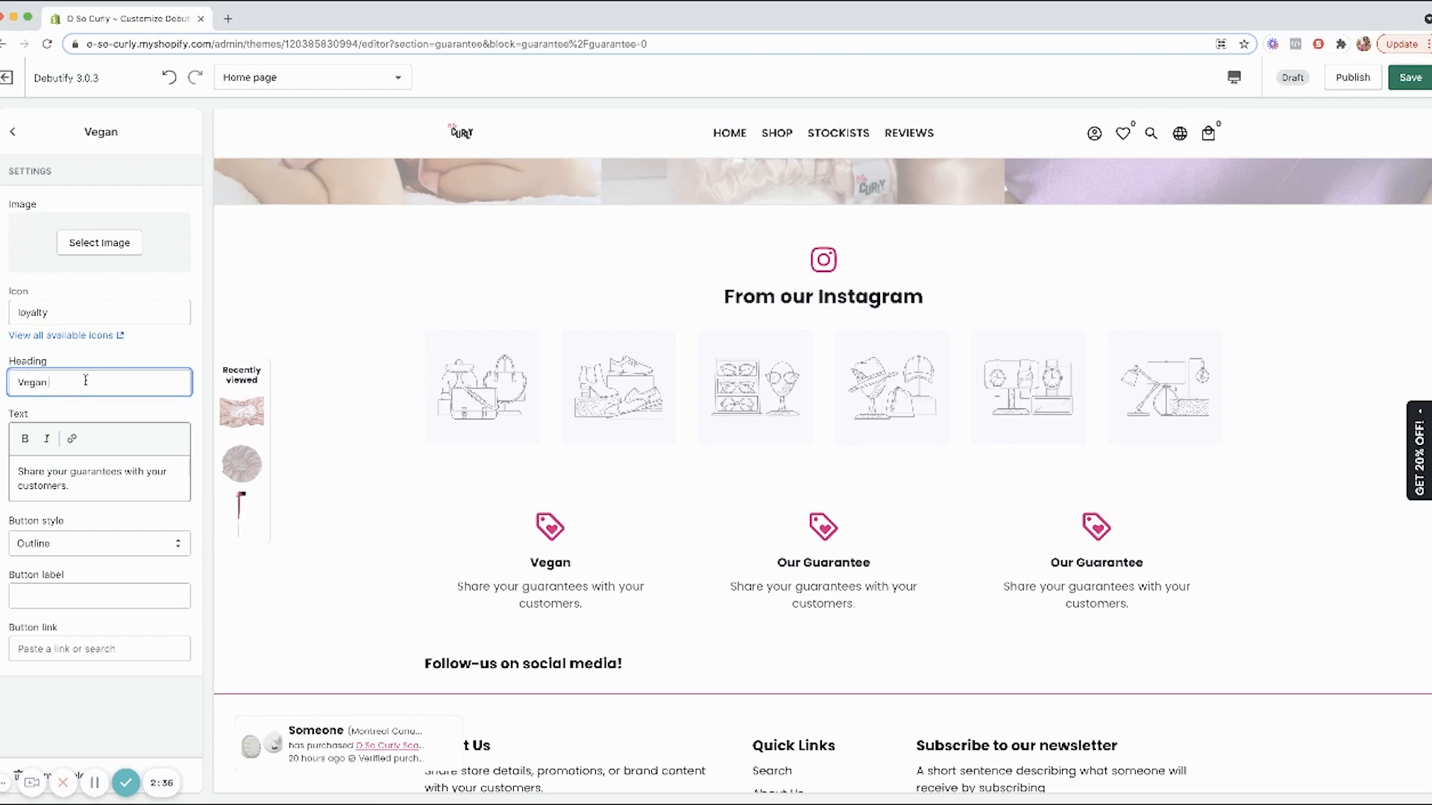
{"action": "type", "text": " Friendly"}
- Replace the first guarantee's text with "Satin material used only." and return to the home page's section list
{"action": "triple_click", "coordinate": [47, 478]}
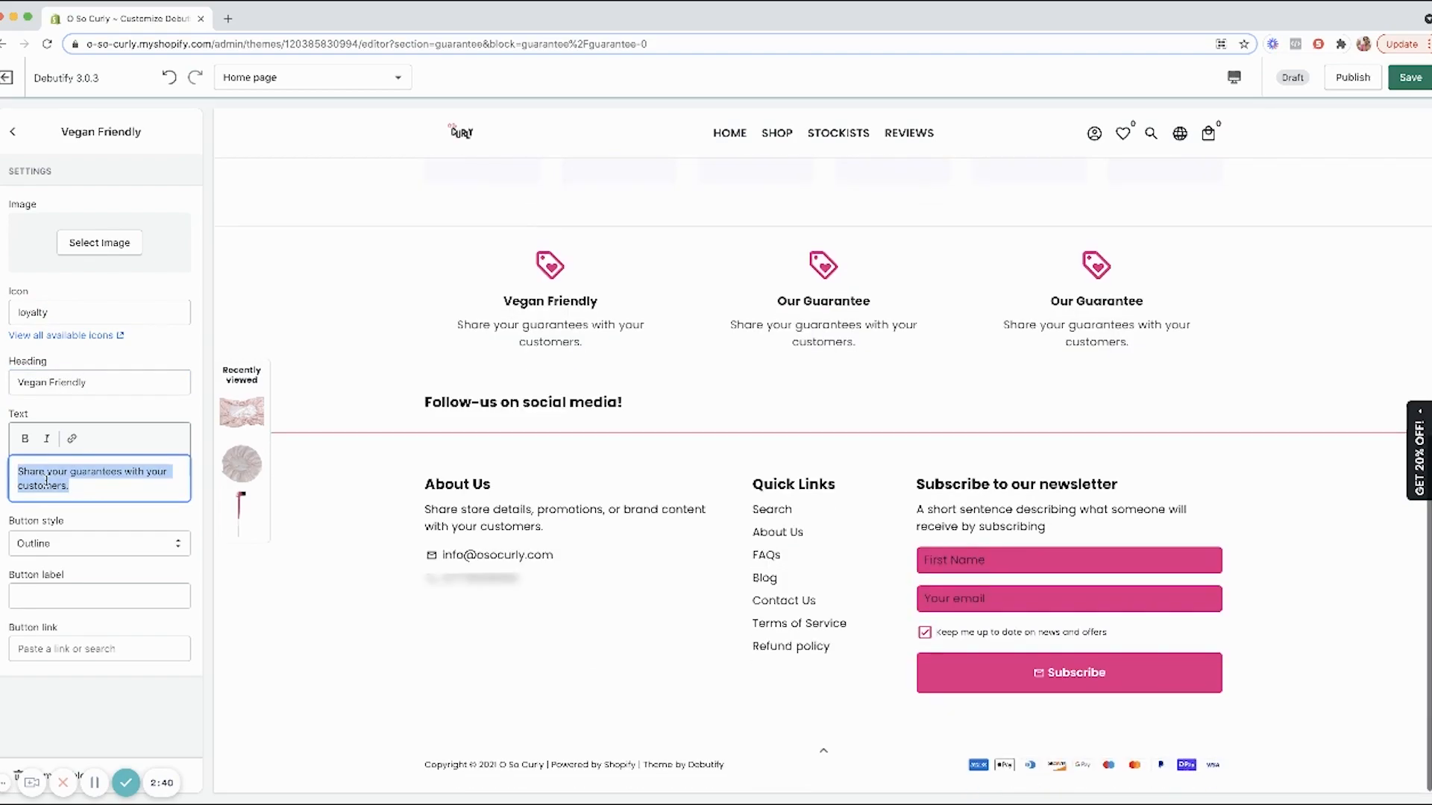
{"action": "type", "text": "Satin ma"}
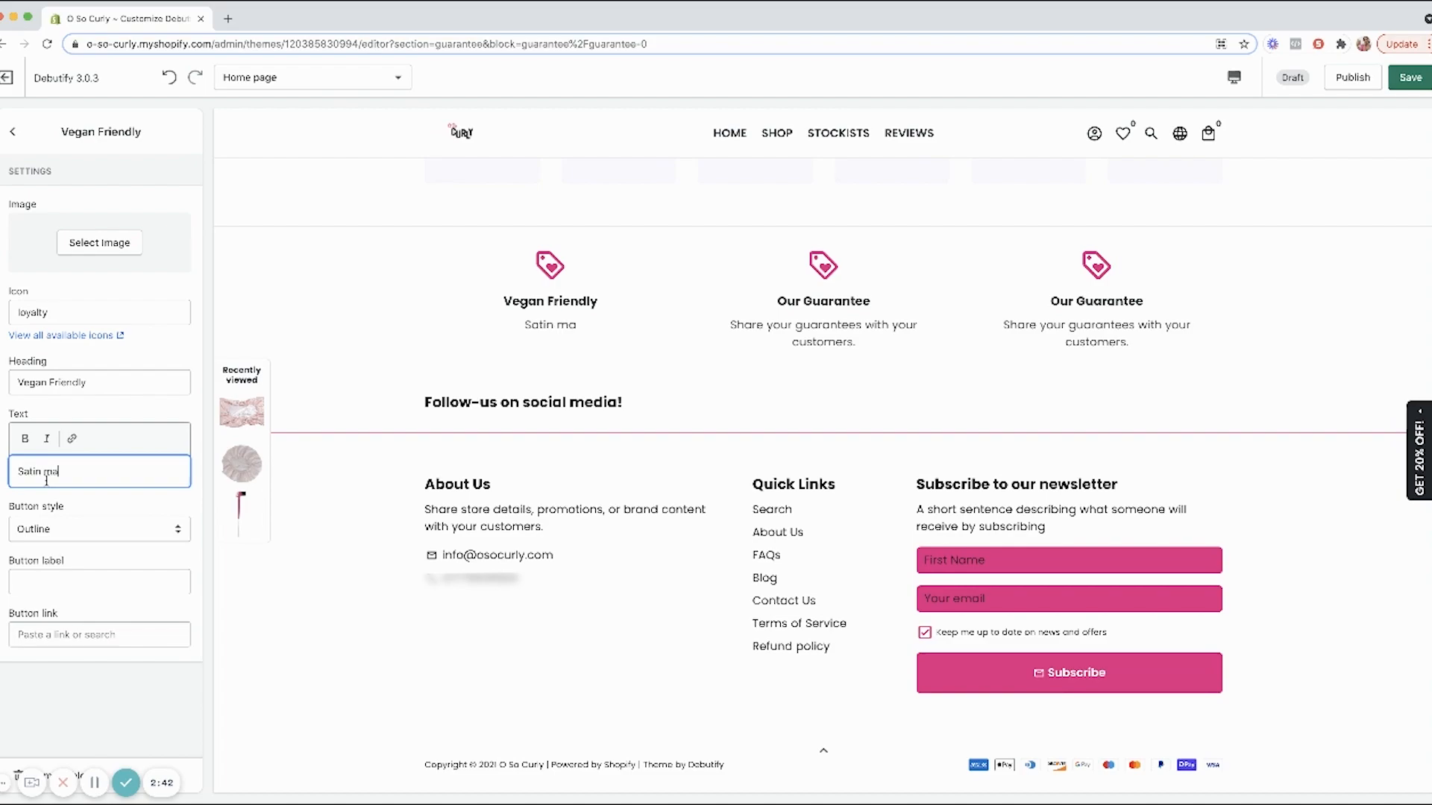
{"action": "type", "text": "terial used only."}
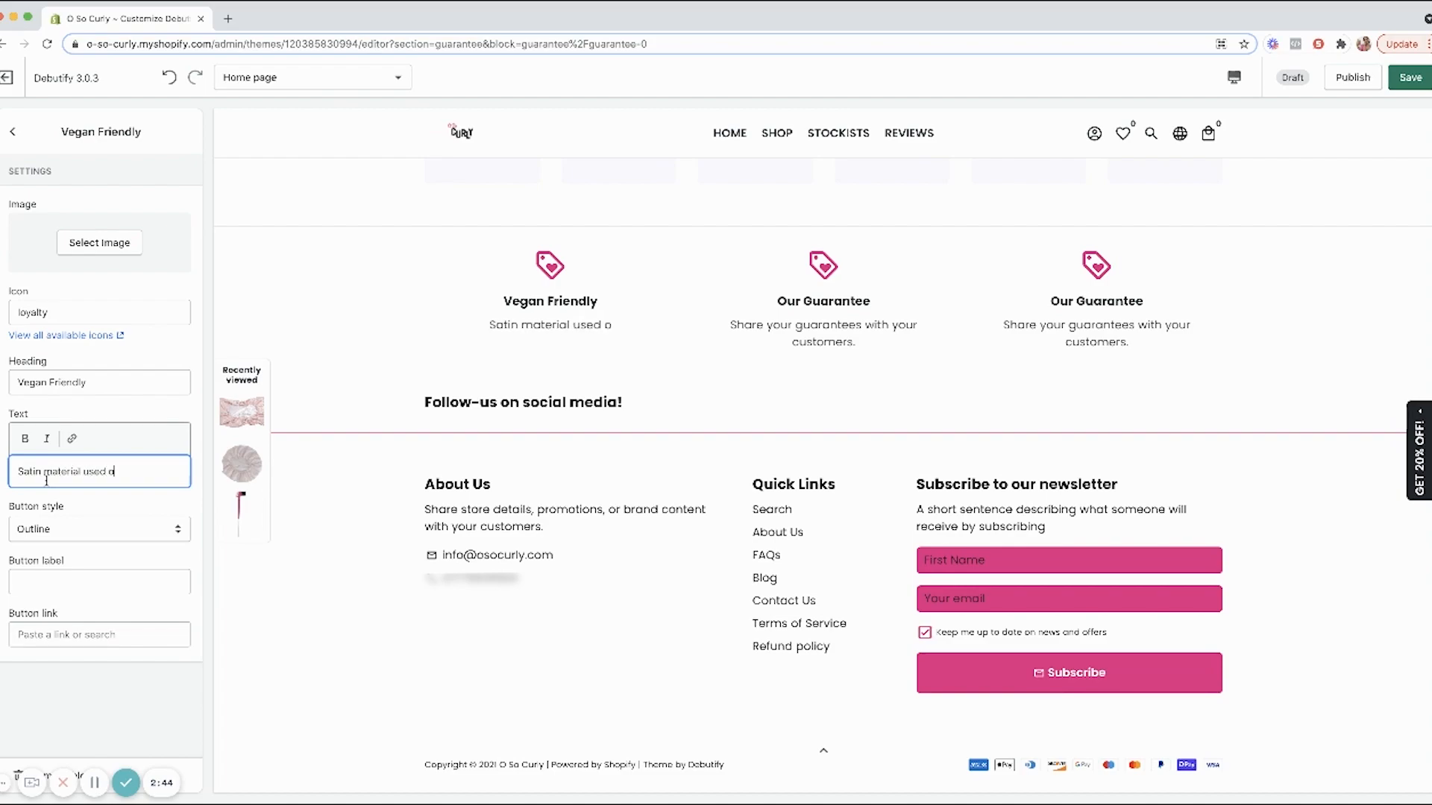
{"action": "left_click", "coordinate": [12, 131]}
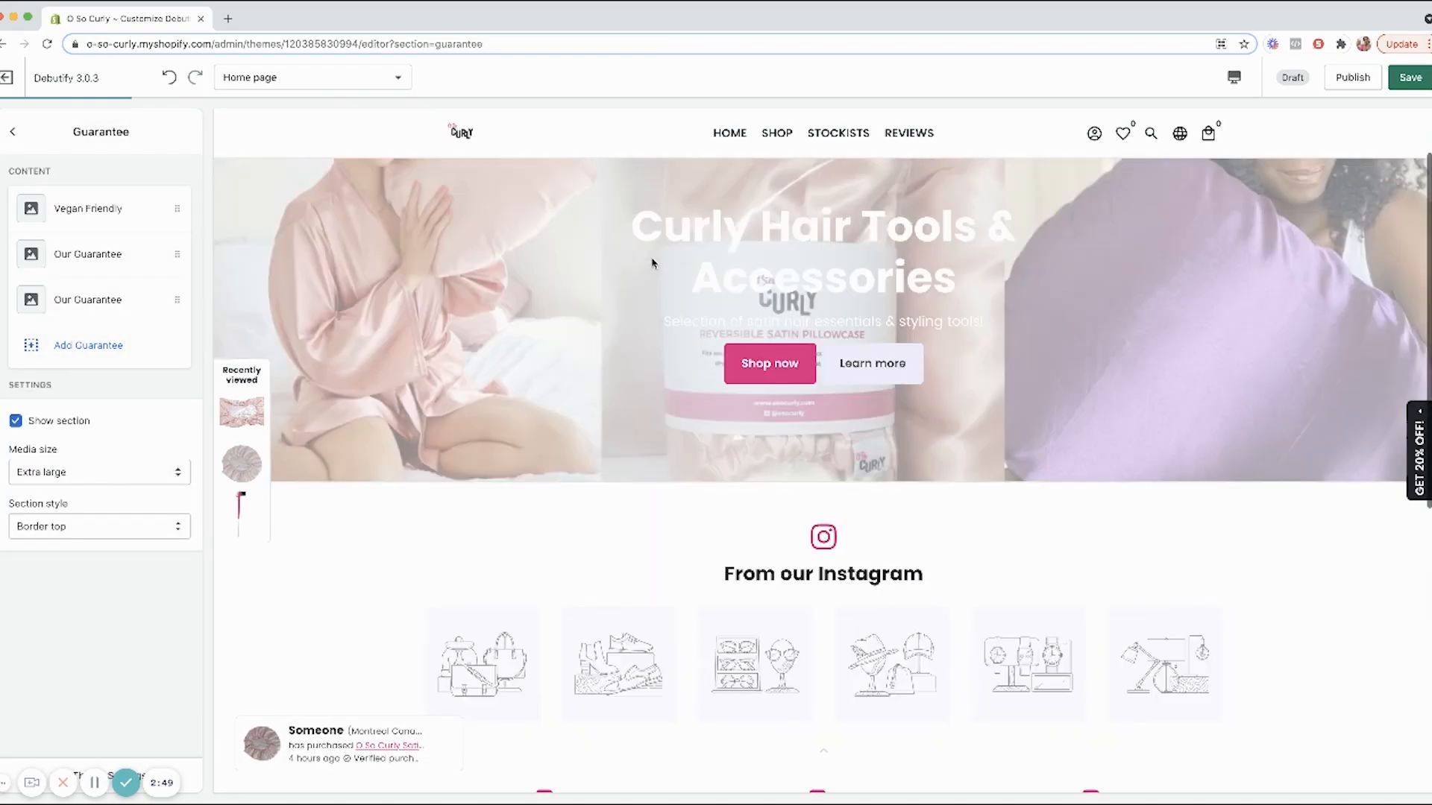
{"action": "scroll", "coordinate": [653, 263], "scroll_direction": "up", "scroll_amount": 5}
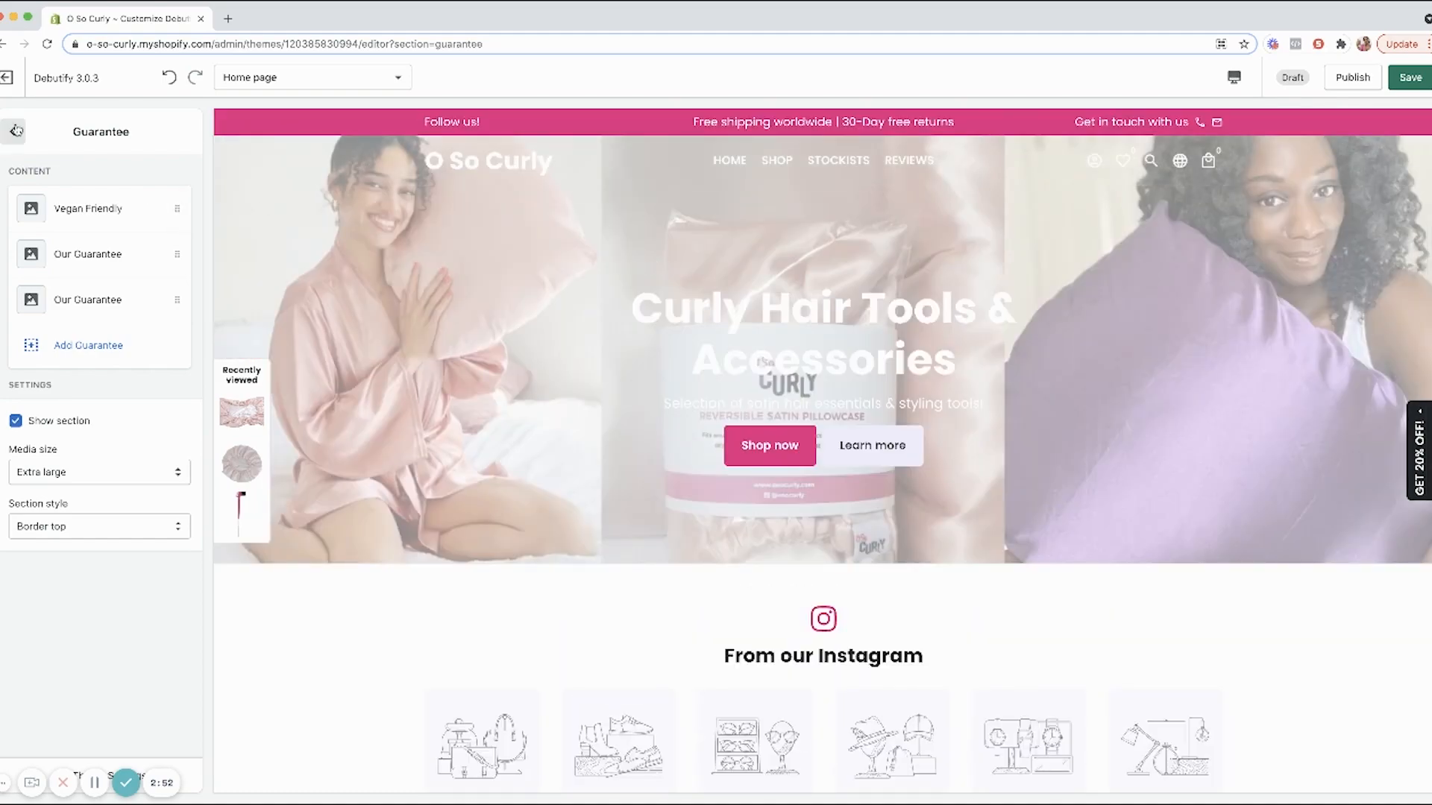
{"action": "left_click", "coordinate": [15, 131]}
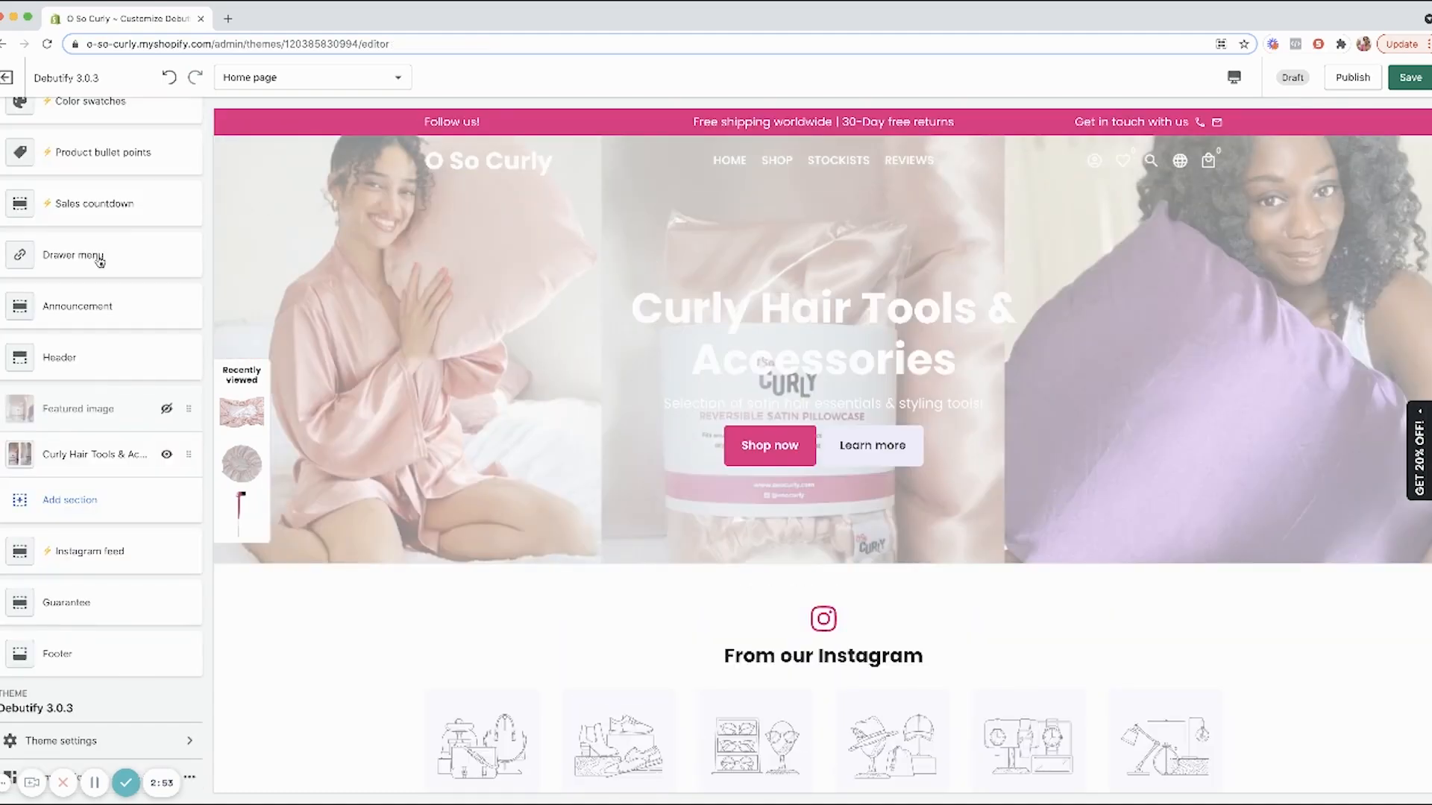
- Add a Featured collection section to the home page
{"action": "left_click", "coordinate": [73, 501]}
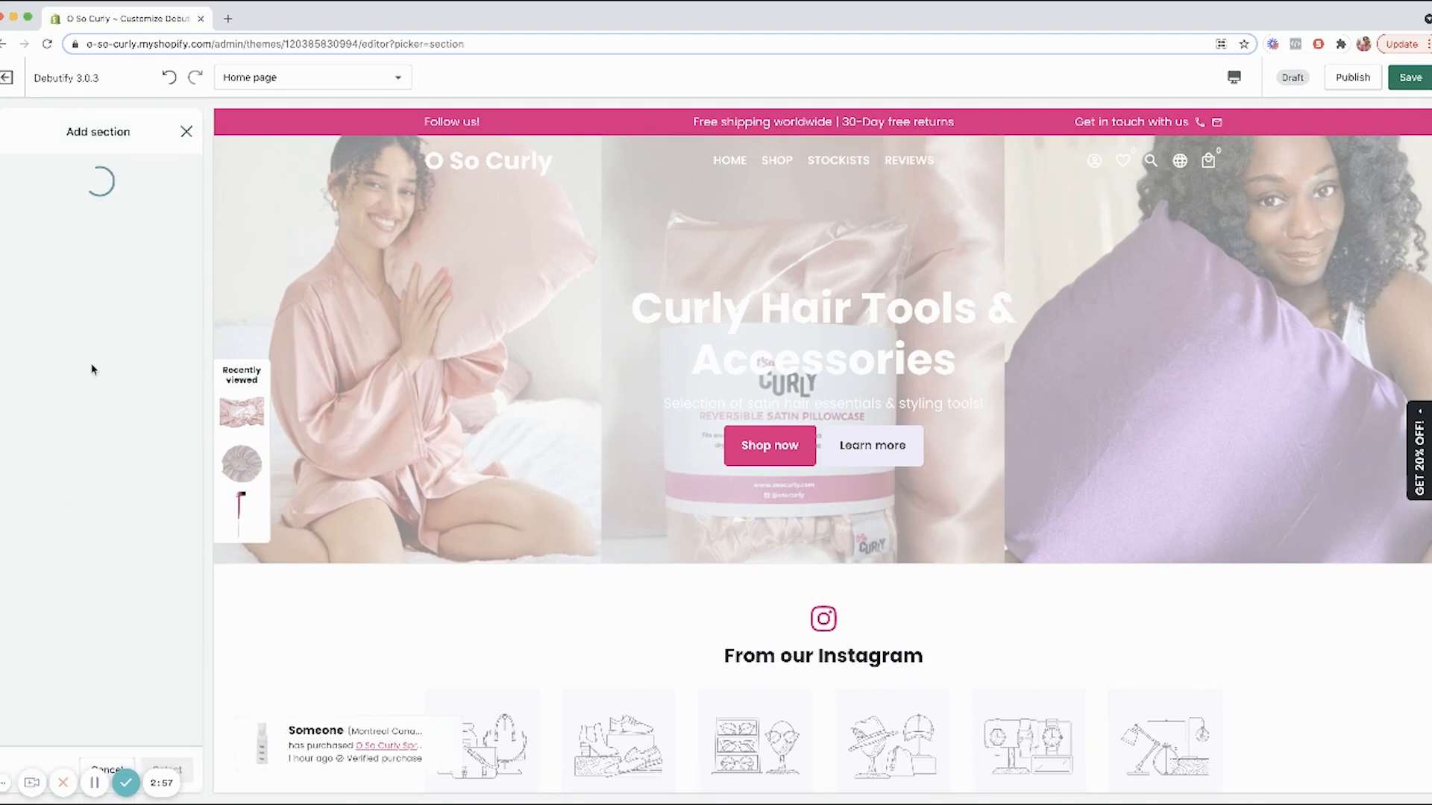
{"action": "scroll", "coordinate": [94, 369], "scroll_direction": "down", "scroll_amount": 3}
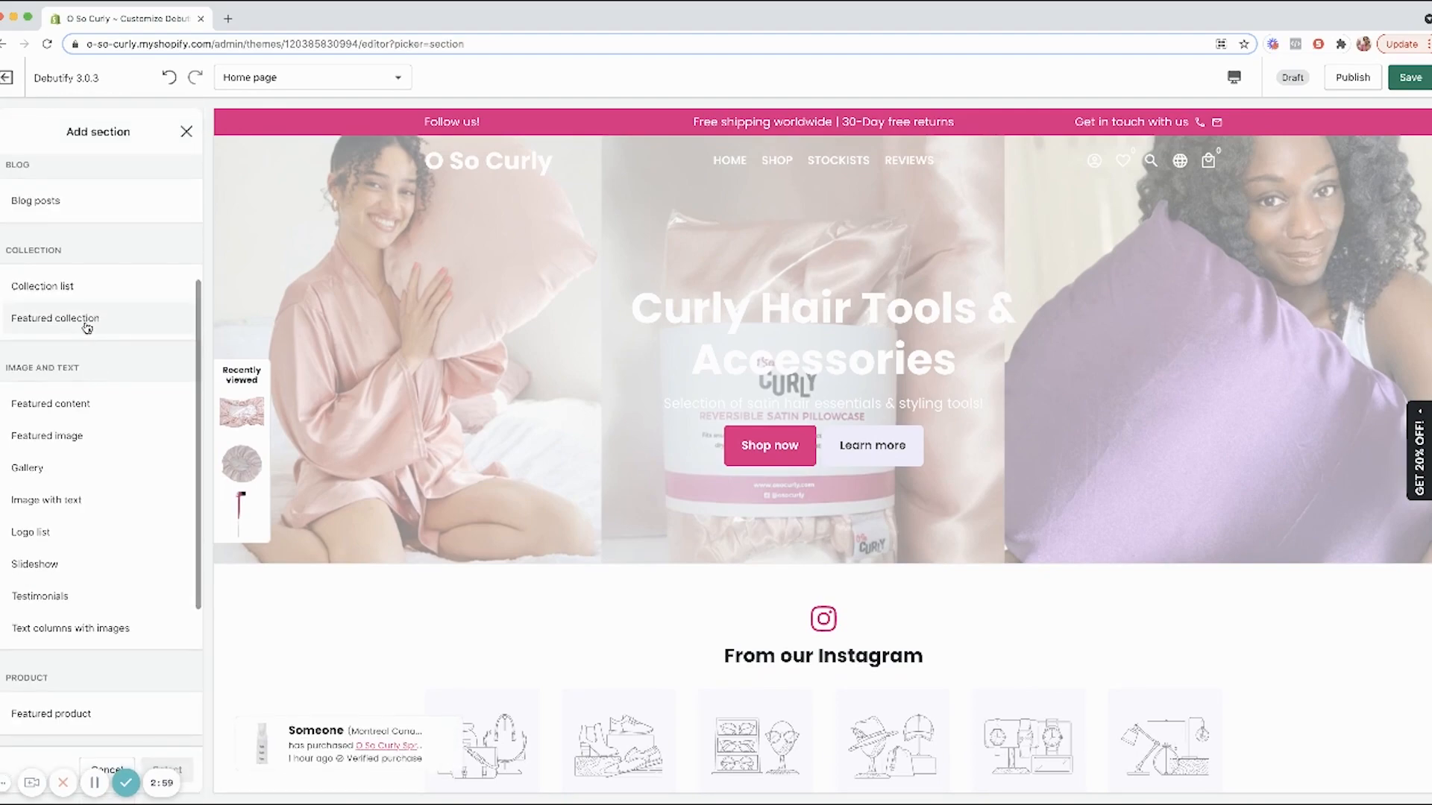
{"action": "left_click", "coordinate": [56, 289]}
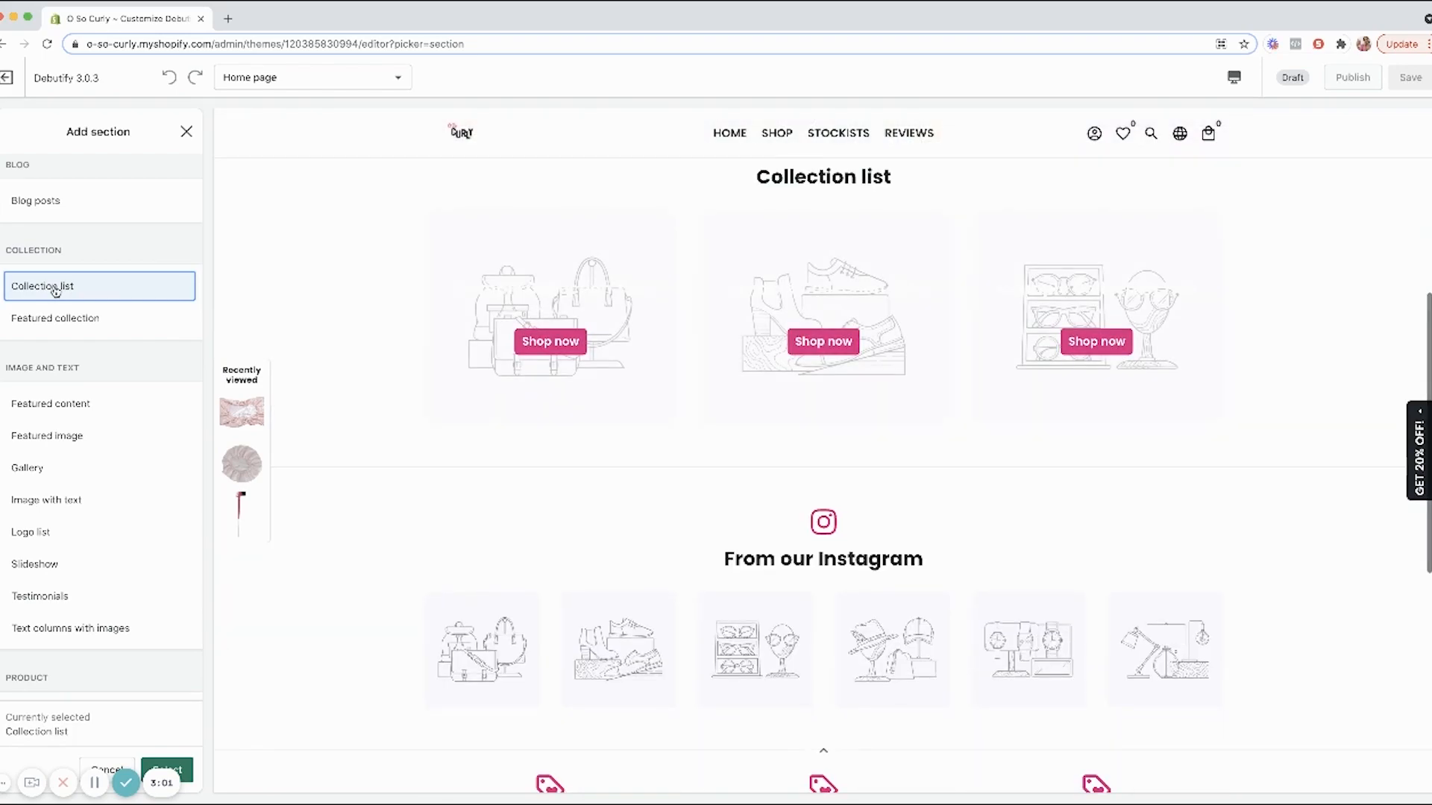
{"action": "left_click", "coordinate": [75, 319]}
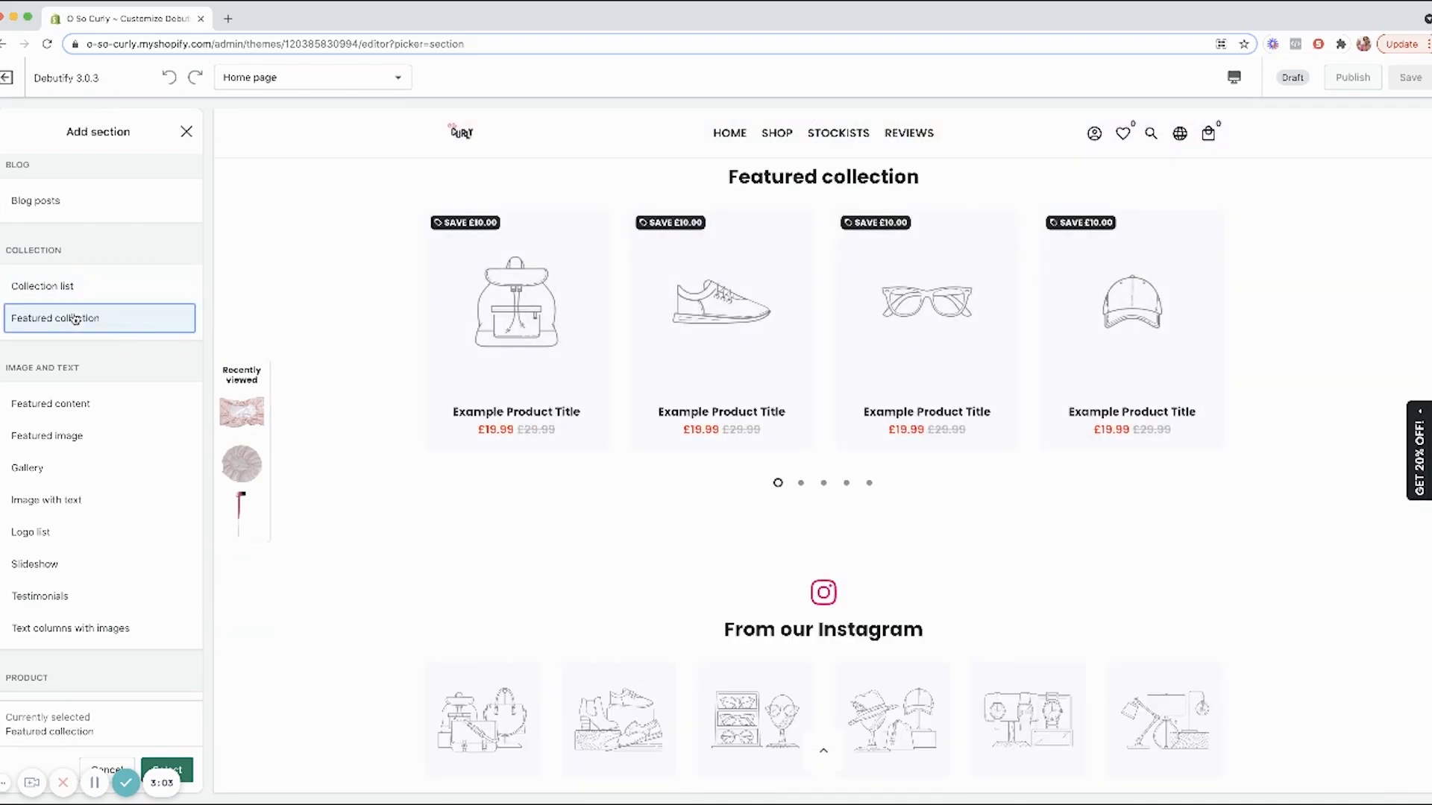
{"action": "left_click", "coordinate": [176, 769]}
- Set the new featured collection section's heading to "Satin Sleep Accessories"
{"action": "triple_click", "coordinate": [78, 224]}
{"action": "type", "text": "Sa"}
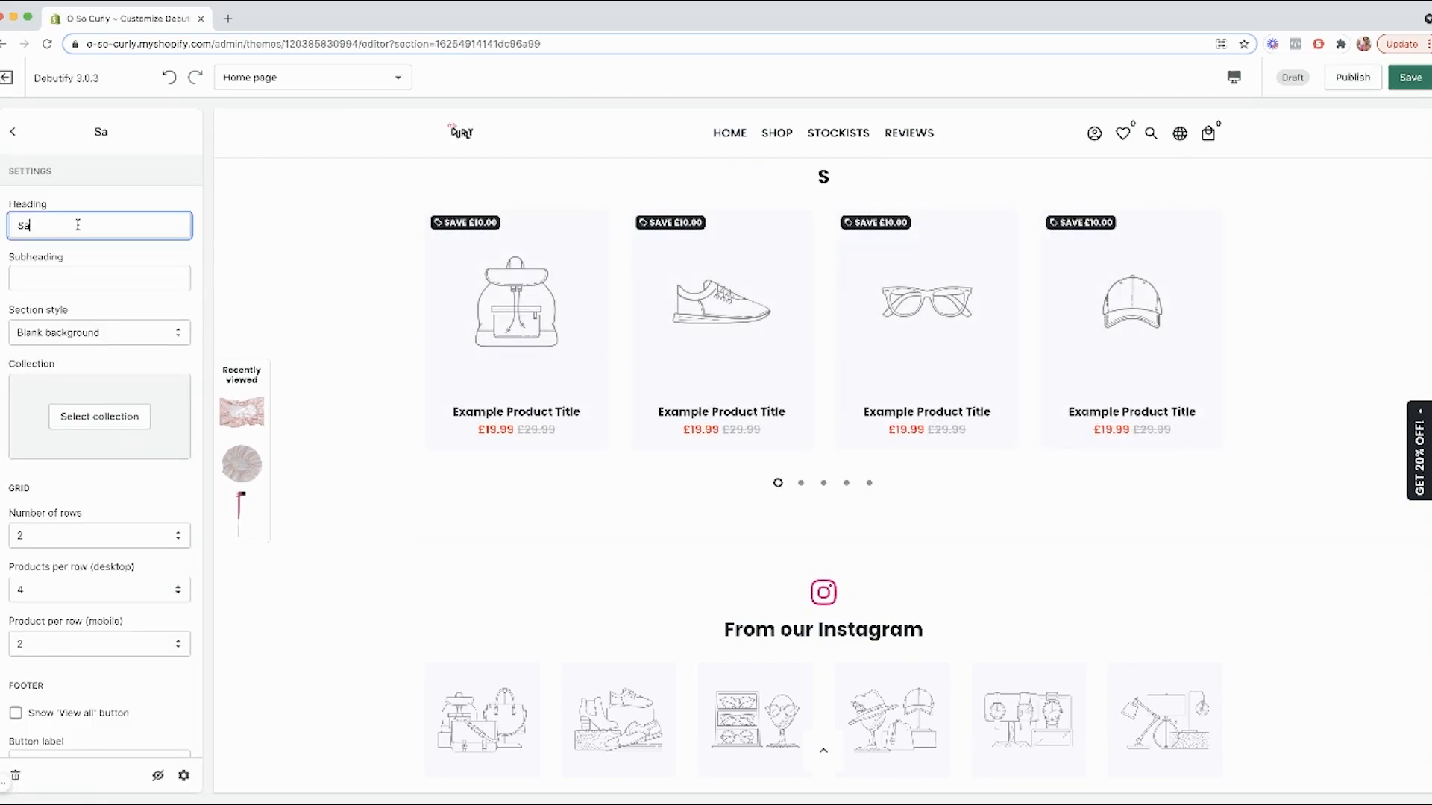
{"action": "type", "text": "tin Sl"}
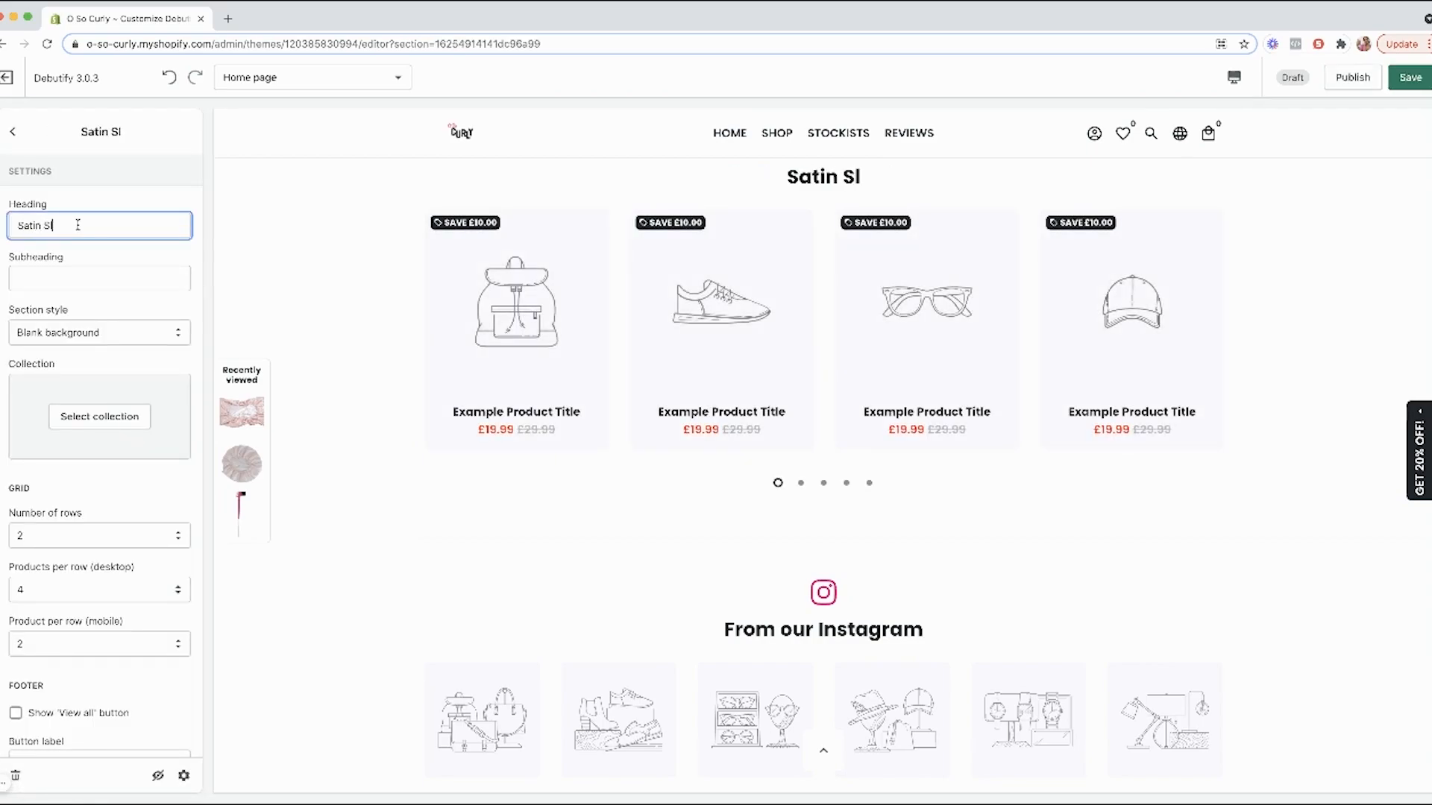
{"action": "type", "text": "eep Accessories"}
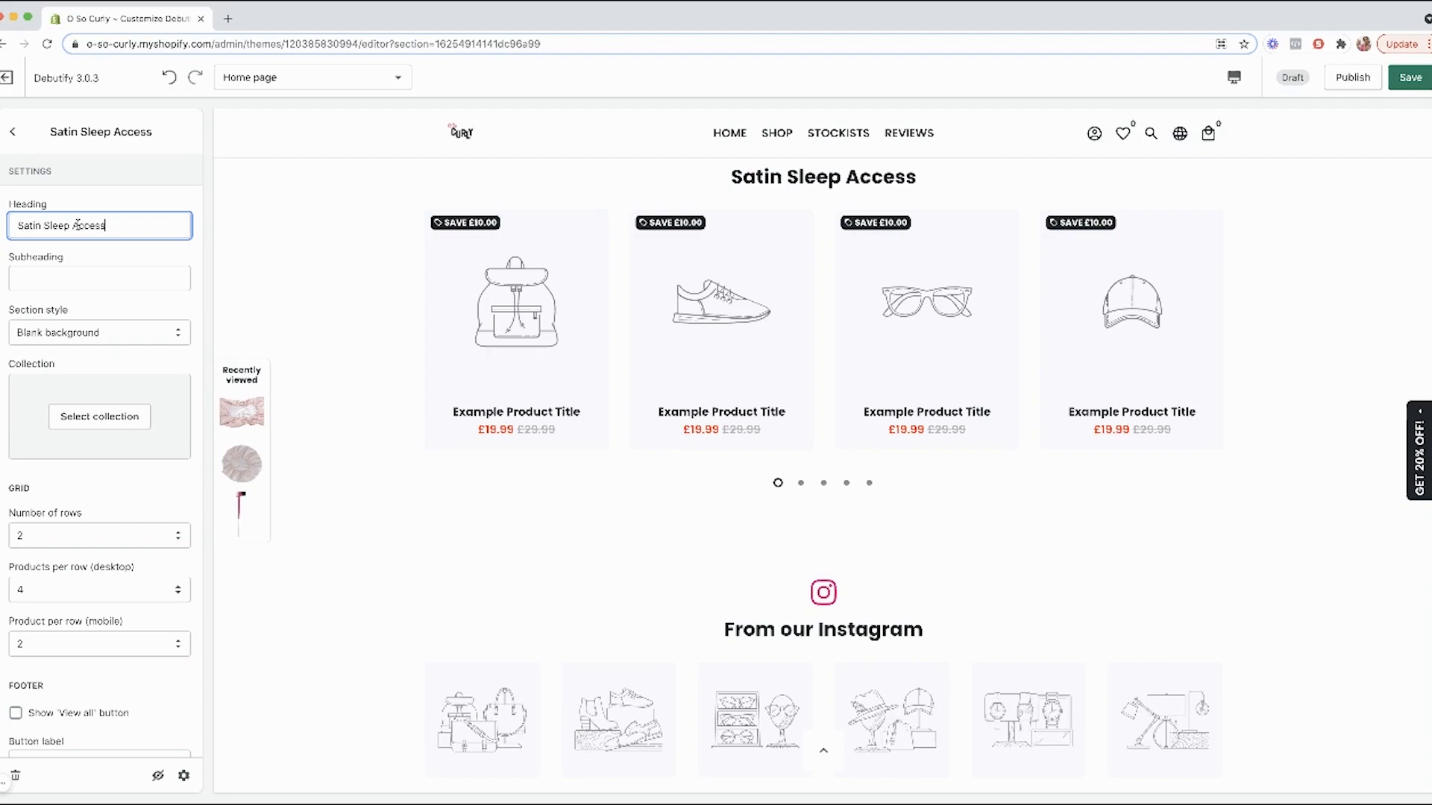
- Assign the Satin Accessories collection to the Satin Sleep Accessories section
{"action": "left_click", "coordinate": [110, 416]}
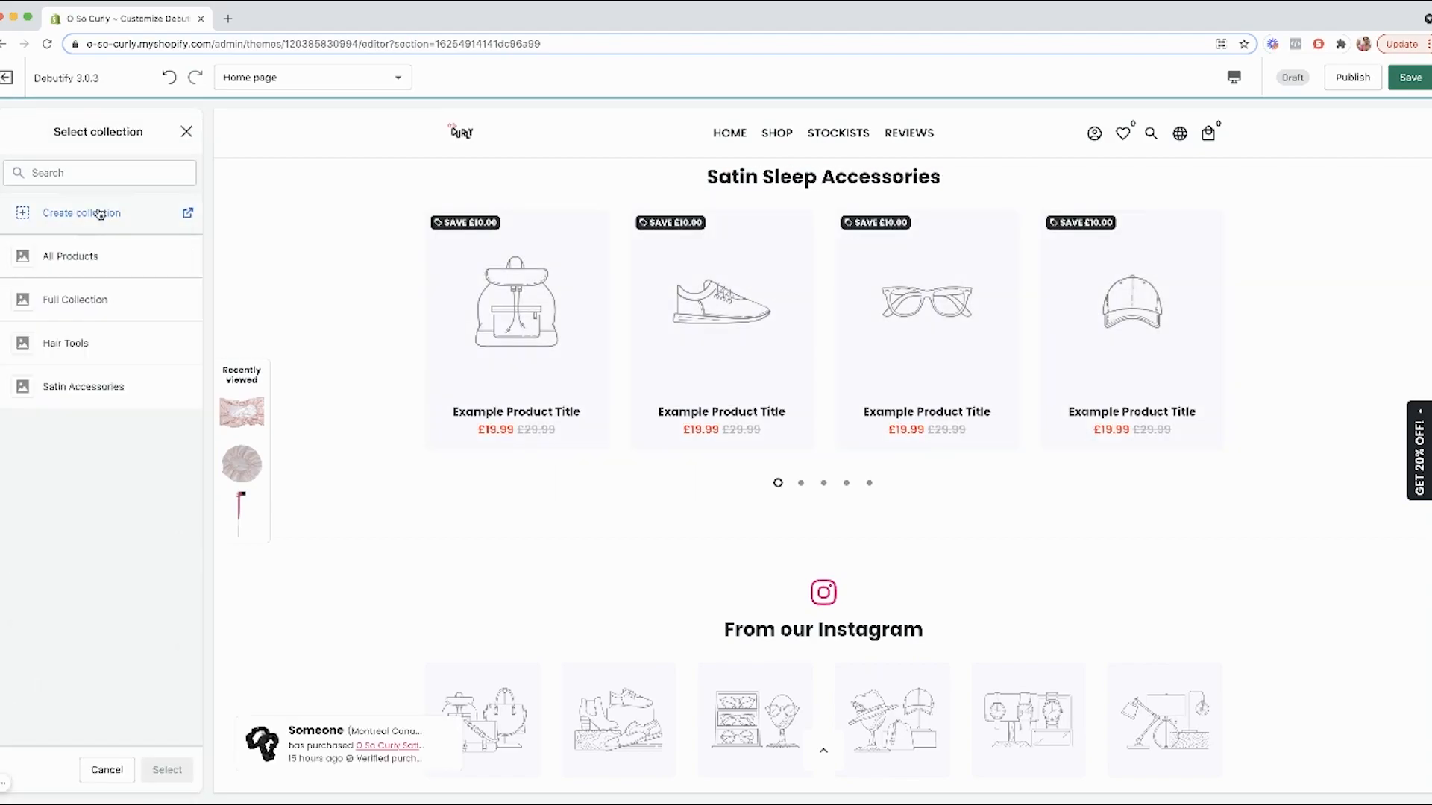
{"action": "left_click", "coordinate": [103, 391]}
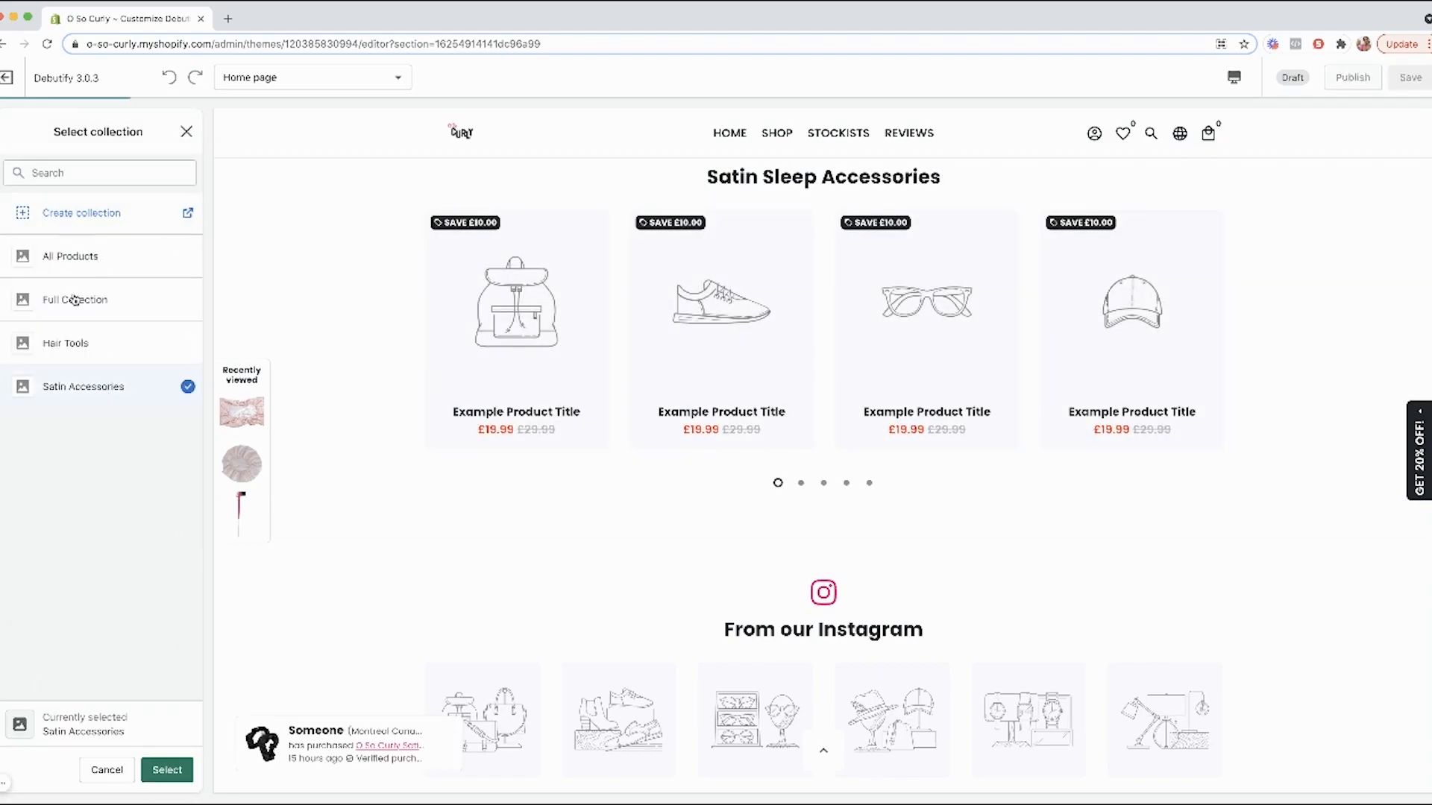
{"action": "left_click", "coordinate": [168, 769]}
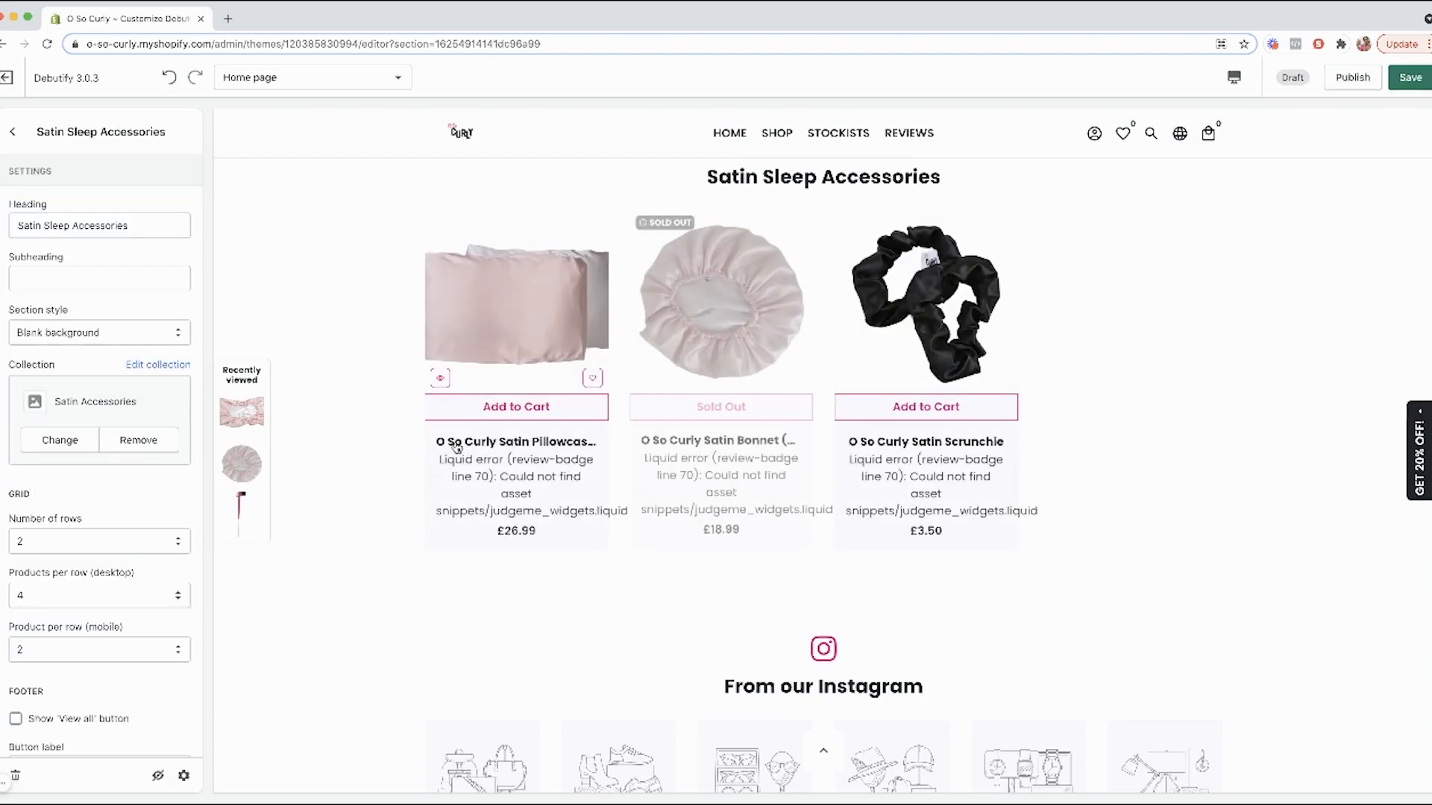
- Open the reversible satin bonnet's product page from the home page preview, and view and dismiss the "Get 20% off!" newsletter pop-up
{"action": "scroll", "coordinate": [507, 629], "scroll_direction": "up", "scroll_amount": 3}
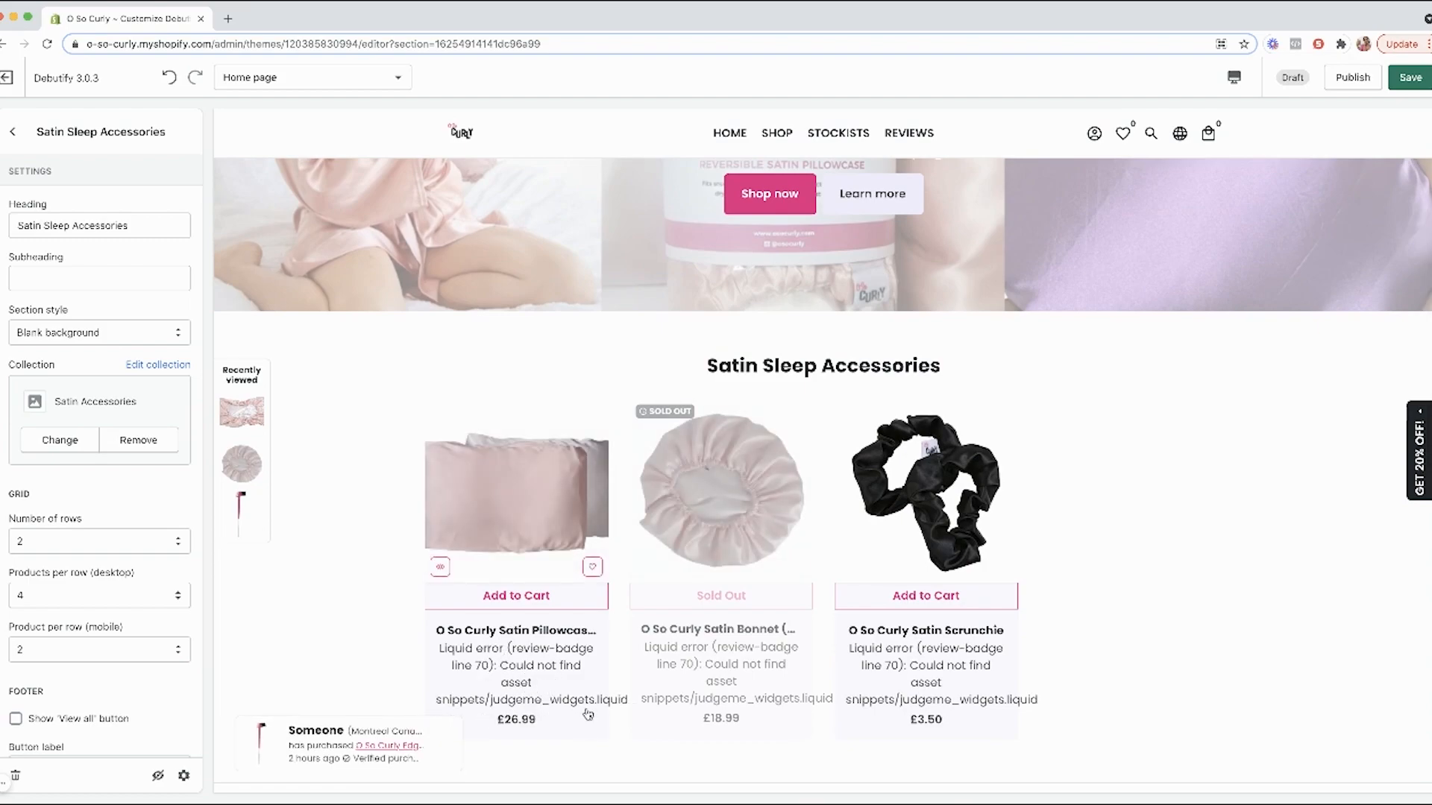
{"action": "scroll", "coordinate": [280, 530], "scroll_direction": "up", "scroll_amount": 2}
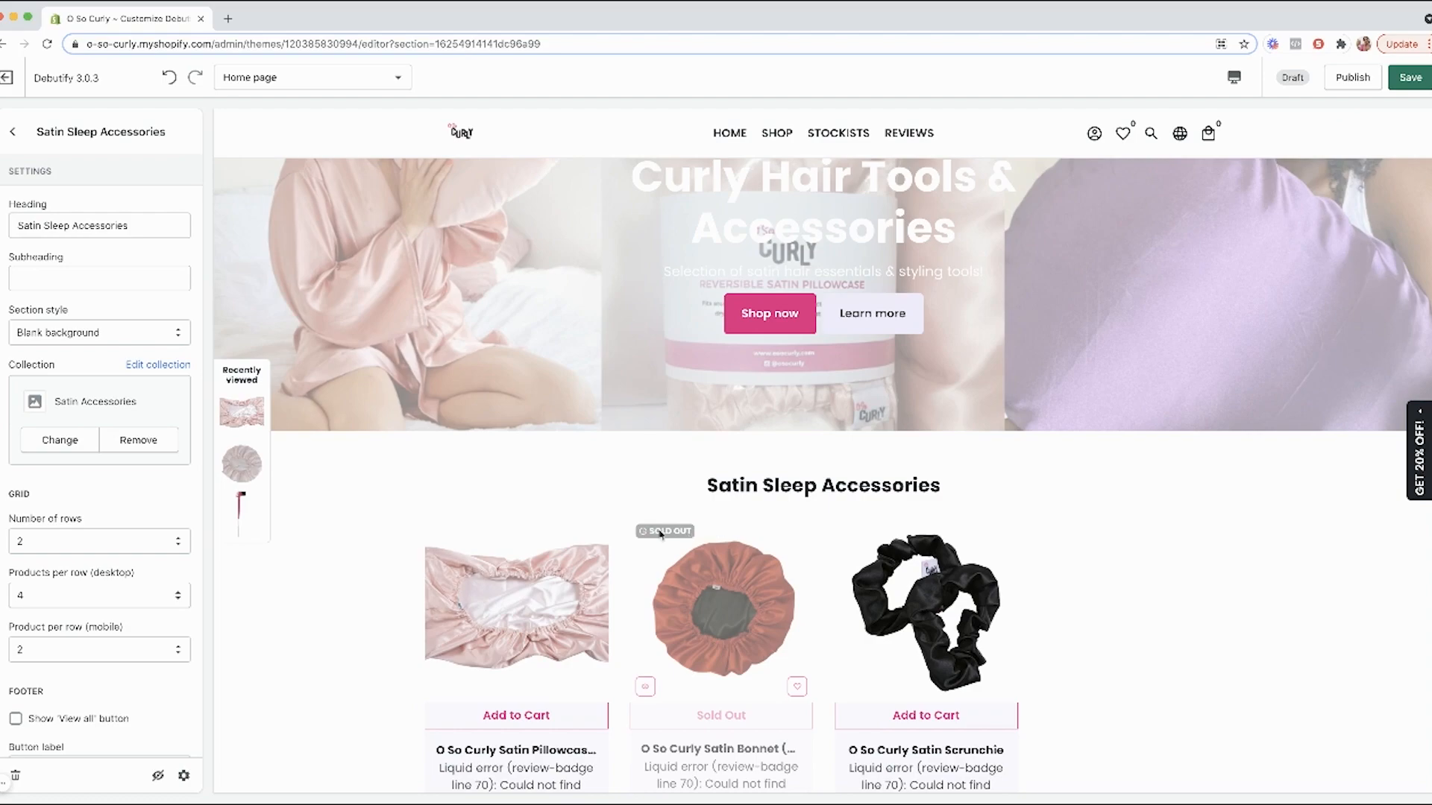
{"action": "left_click", "coordinate": [729, 585]}
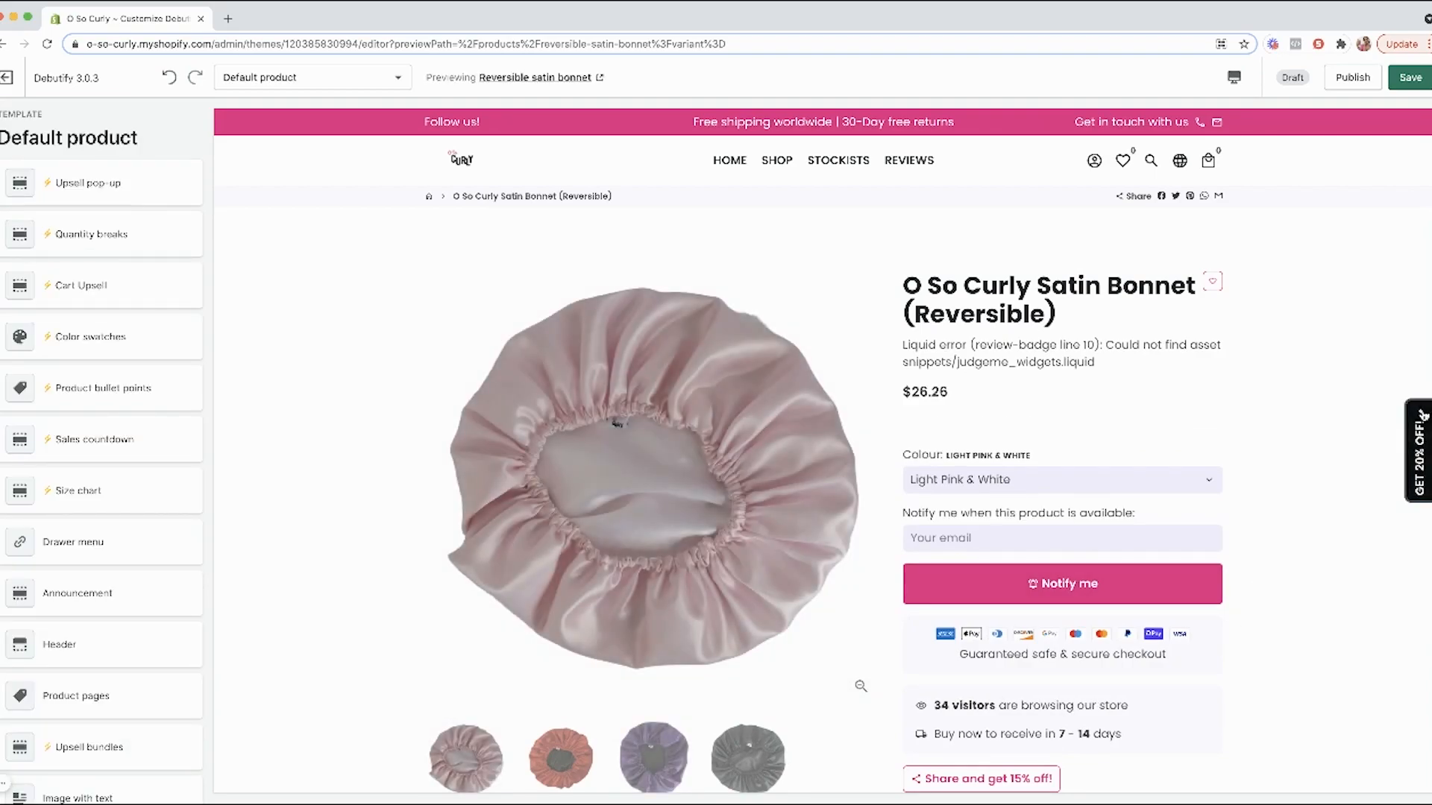
{"action": "left_click", "coordinate": [1420, 417]}
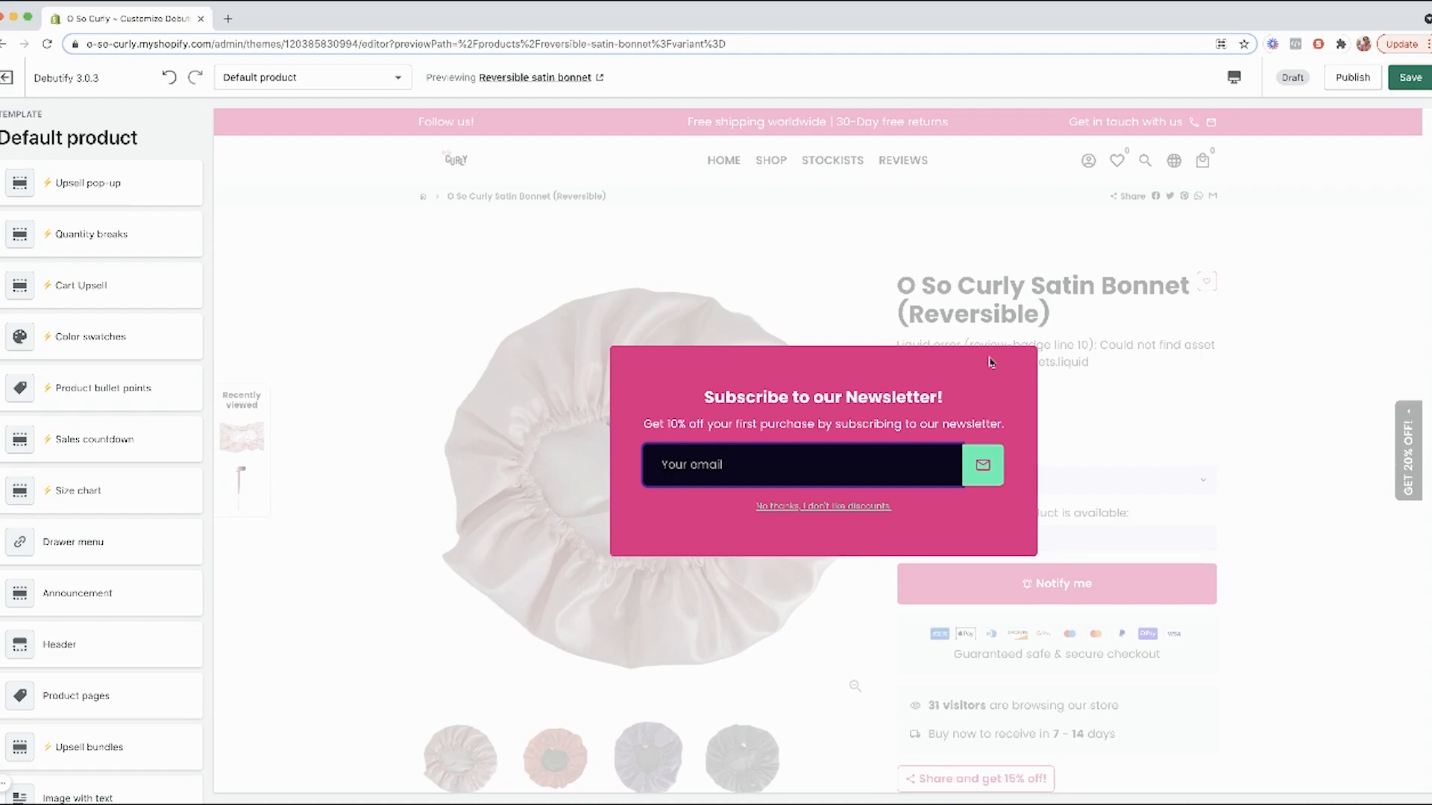
{"action": "left_click", "coordinate": [527, 333]}
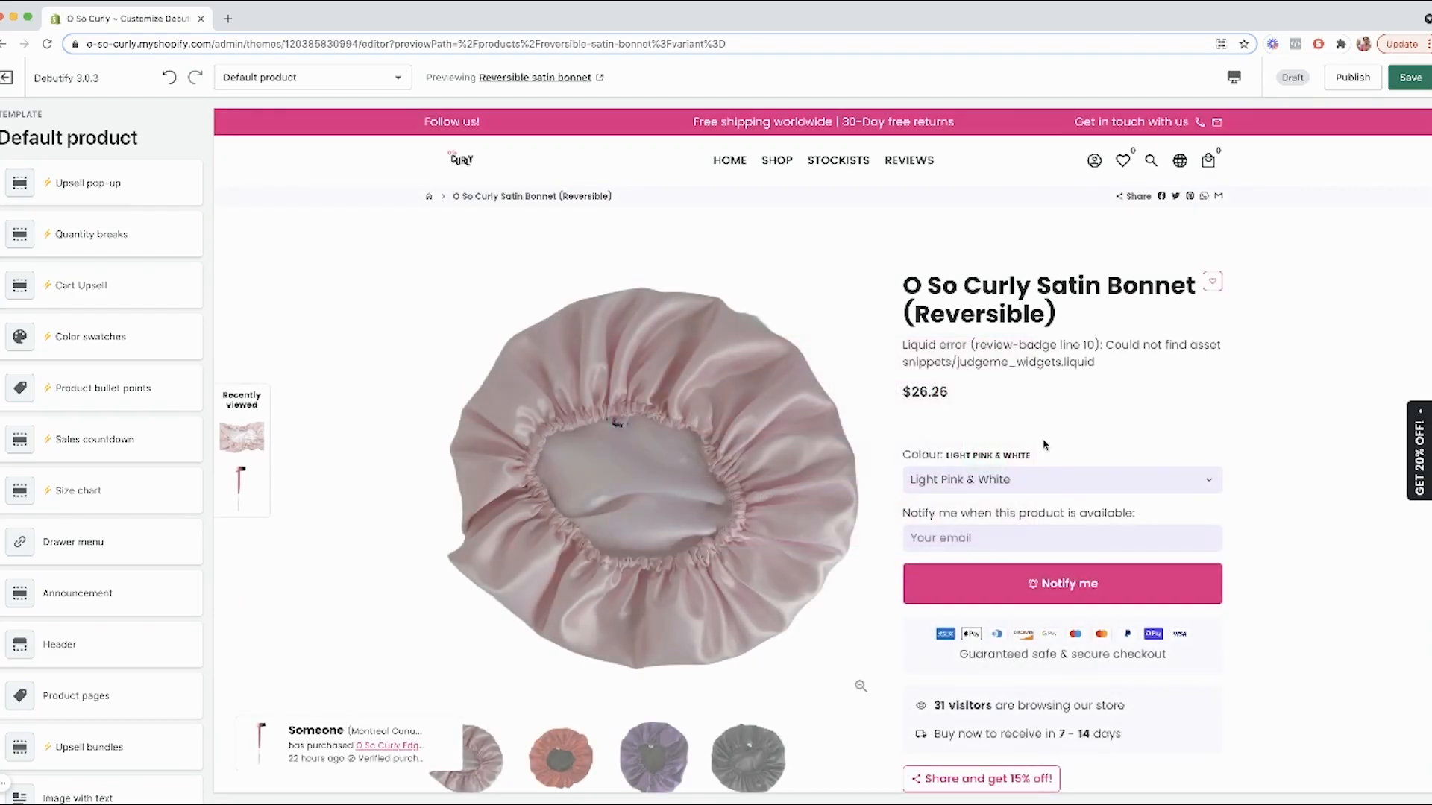
- Examine the bonnet product page's visitor counter, delivery estimate, share discount and payment icons
{"action": "scroll", "coordinate": [1340, 475], "scroll_direction": "down", "scroll_amount": 2}
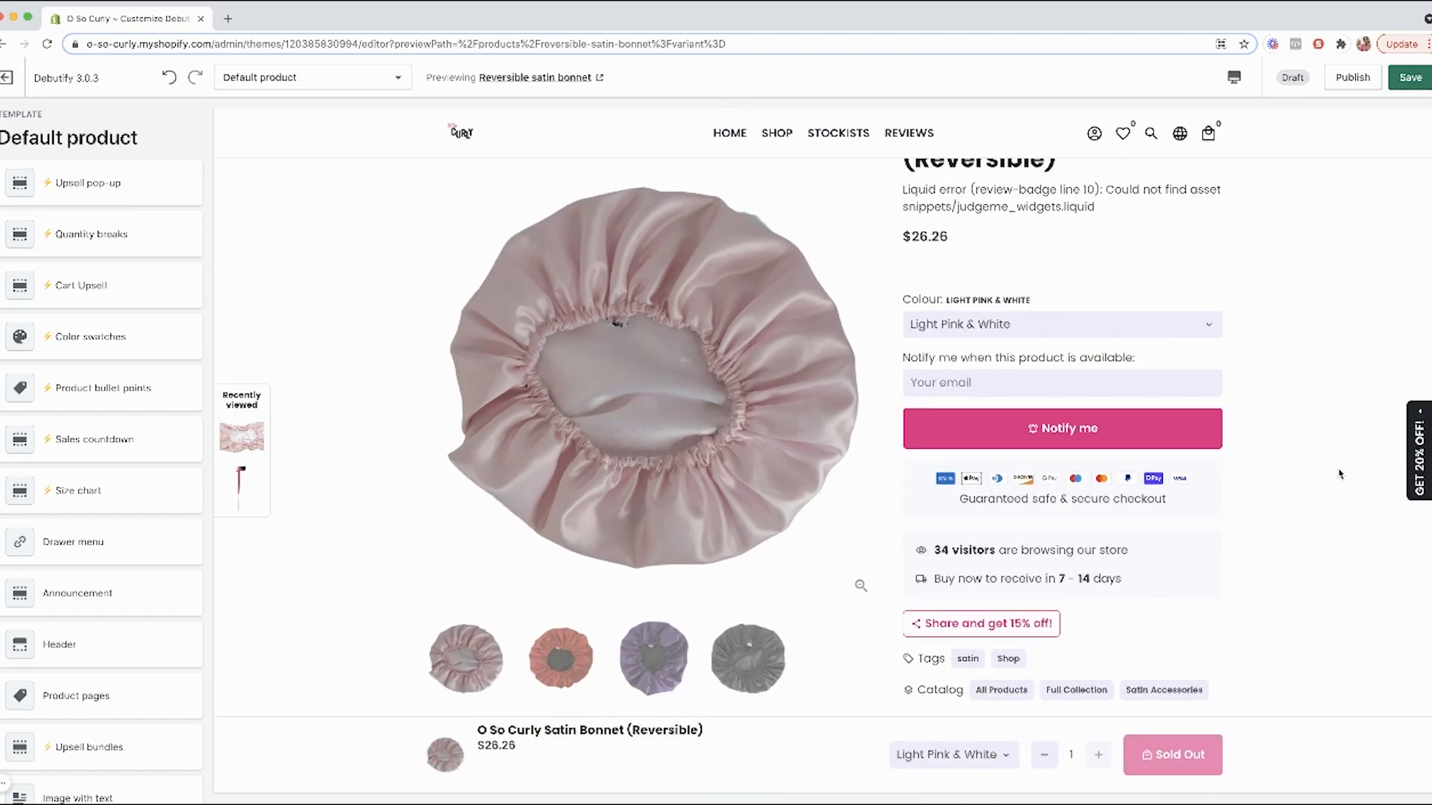
{"action": "scroll", "coordinate": [1339, 474], "scroll_direction": "down", "scroll_amount": 1}
{"action": "scroll", "coordinate": [1339, 474], "scroll_direction": "down", "scroll_amount": 2}
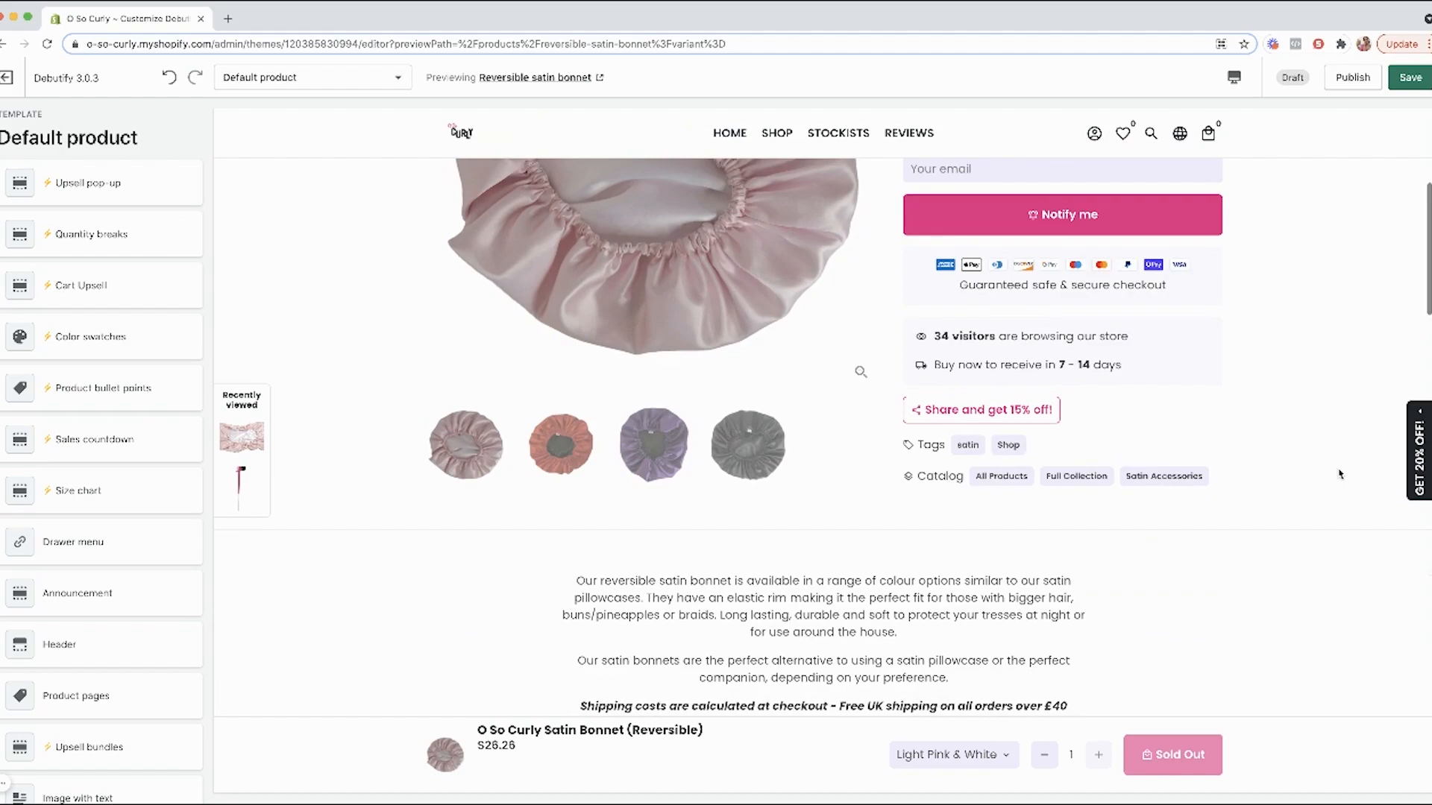
{"action": "left_click_drag", "start_coordinate": [926, 337], "coordinate": [1128, 337]}
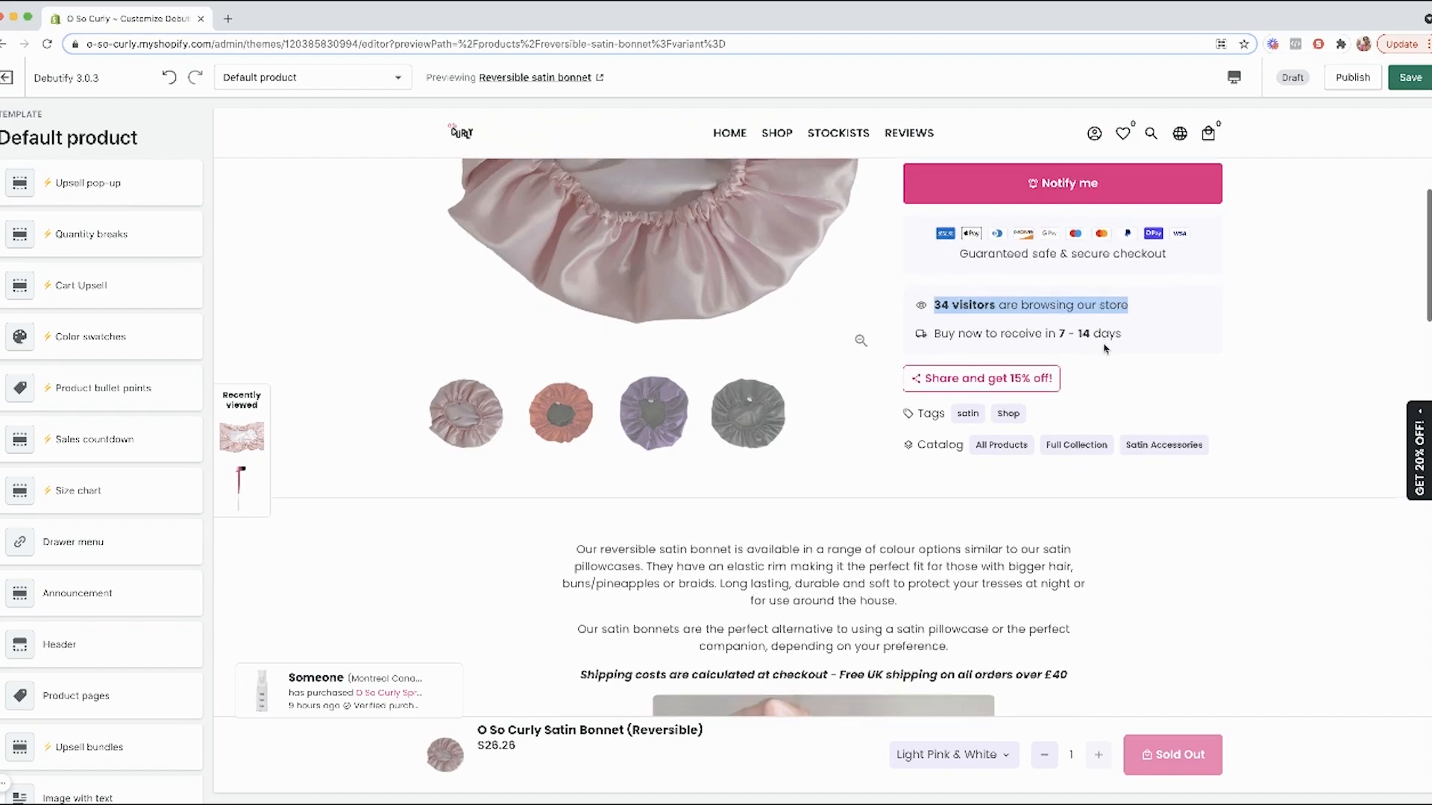
{"action": "scroll", "coordinate": [1103, 343], "scroll_direction": "up", "scroll_amount": 5}
{"action": "left_click_drag", "start_coordinate": [1059, 555], "coordinate": [1140, 564]}
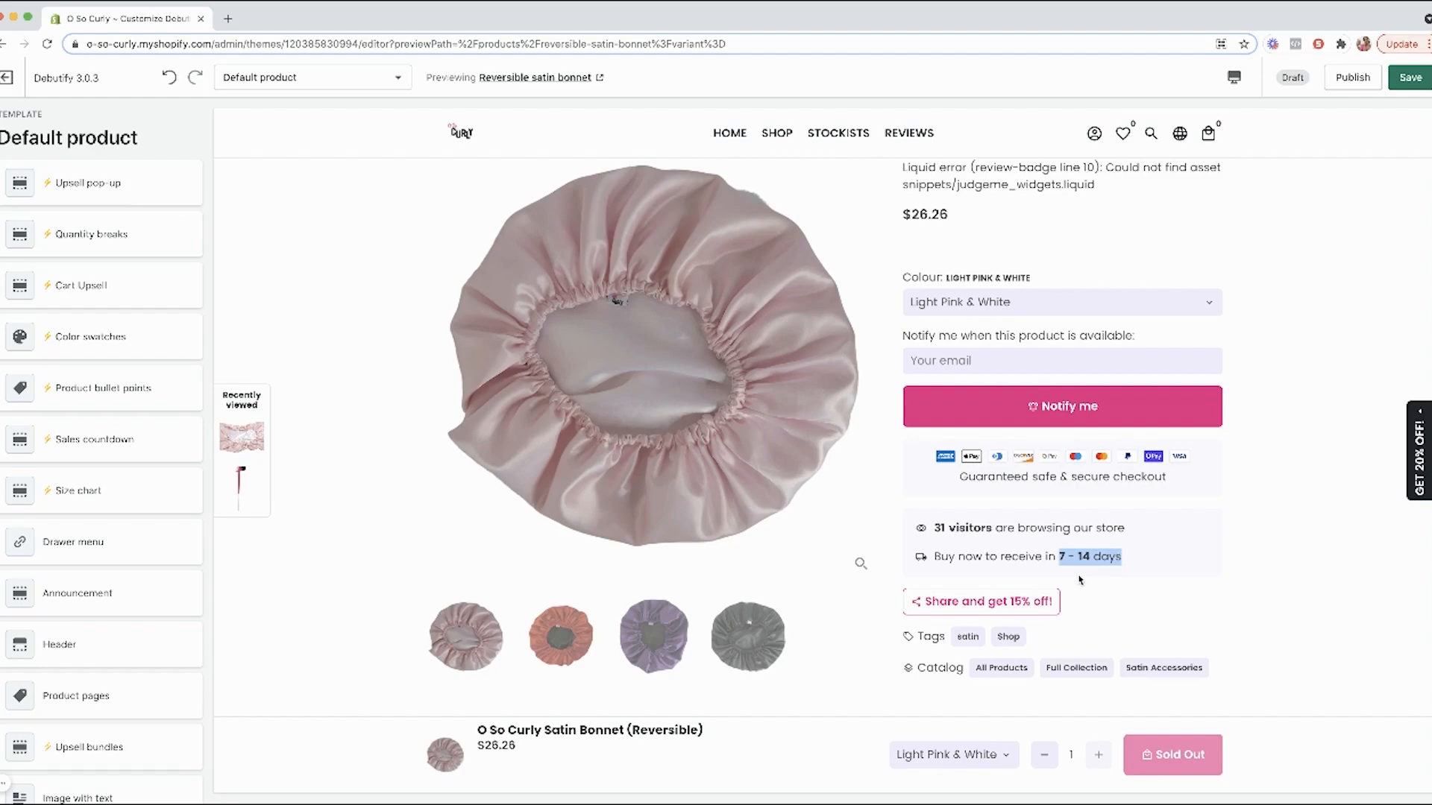
{"action": "triple_click", "coordinate": [949, 529]}
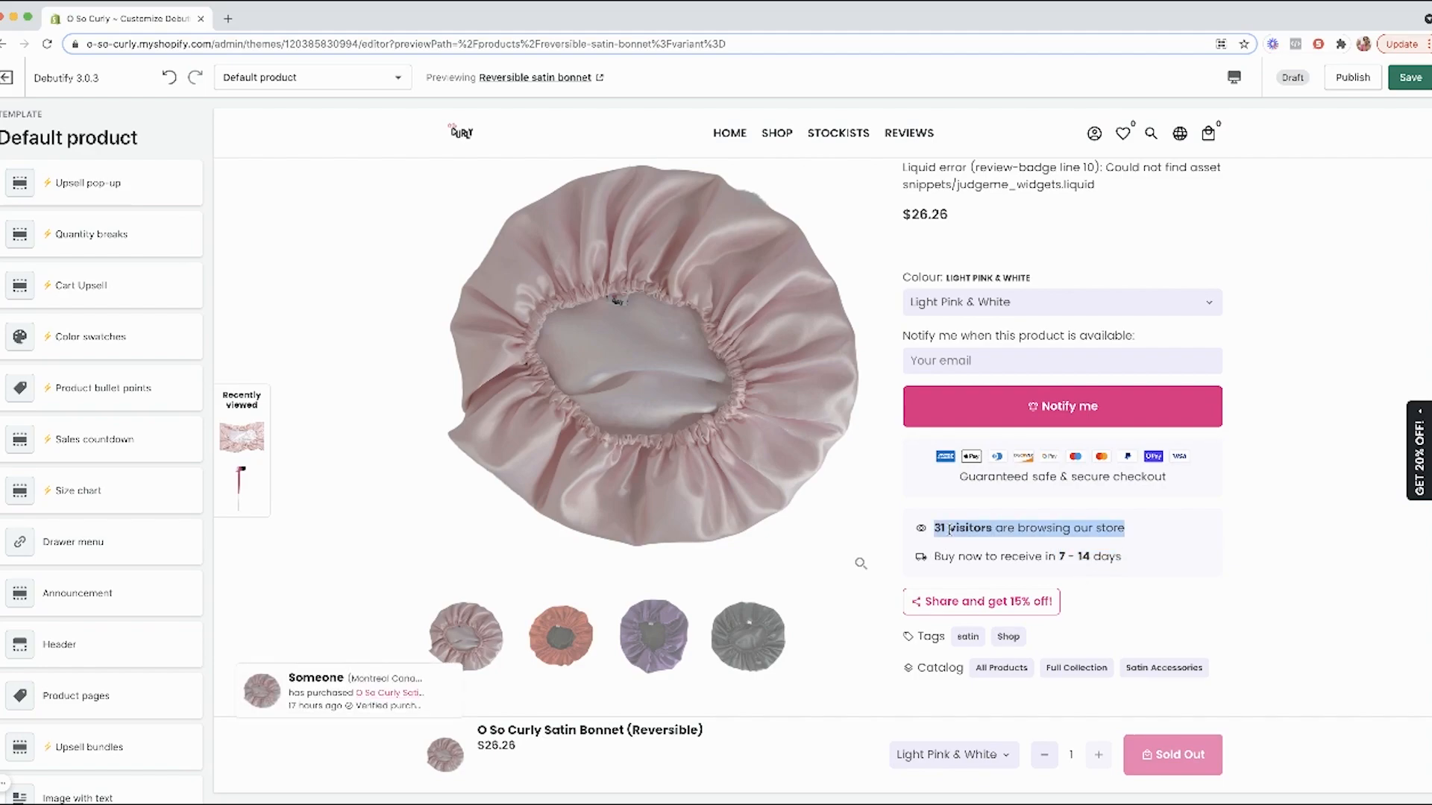
{"action": "scroll", "coordinate": [951, 535], "scroll_direction": "down", "scroll_amount": 1}
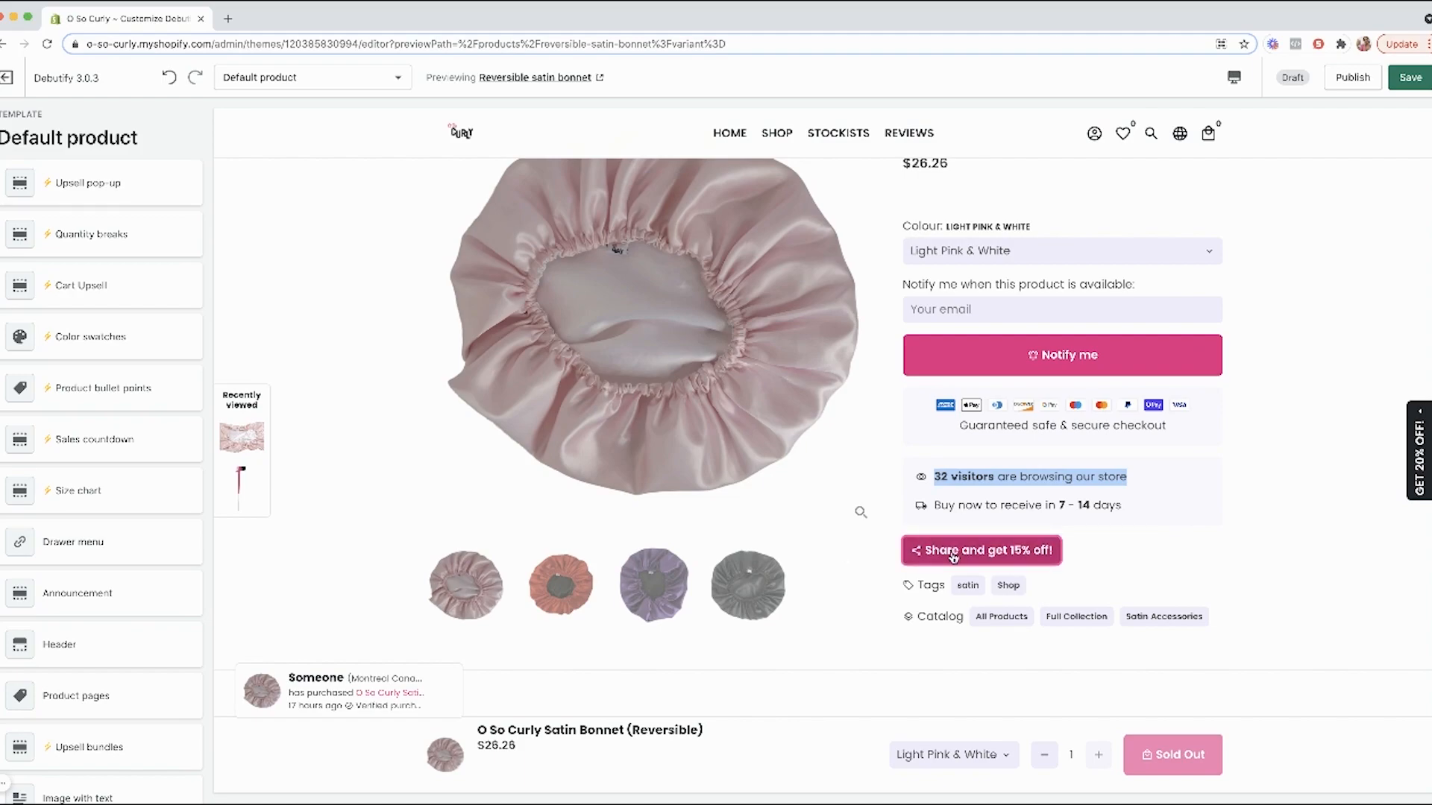
{"action": "scroll", "coordinate": [953, 556], "scroll_direction": "up", "scroll_amount": 1}
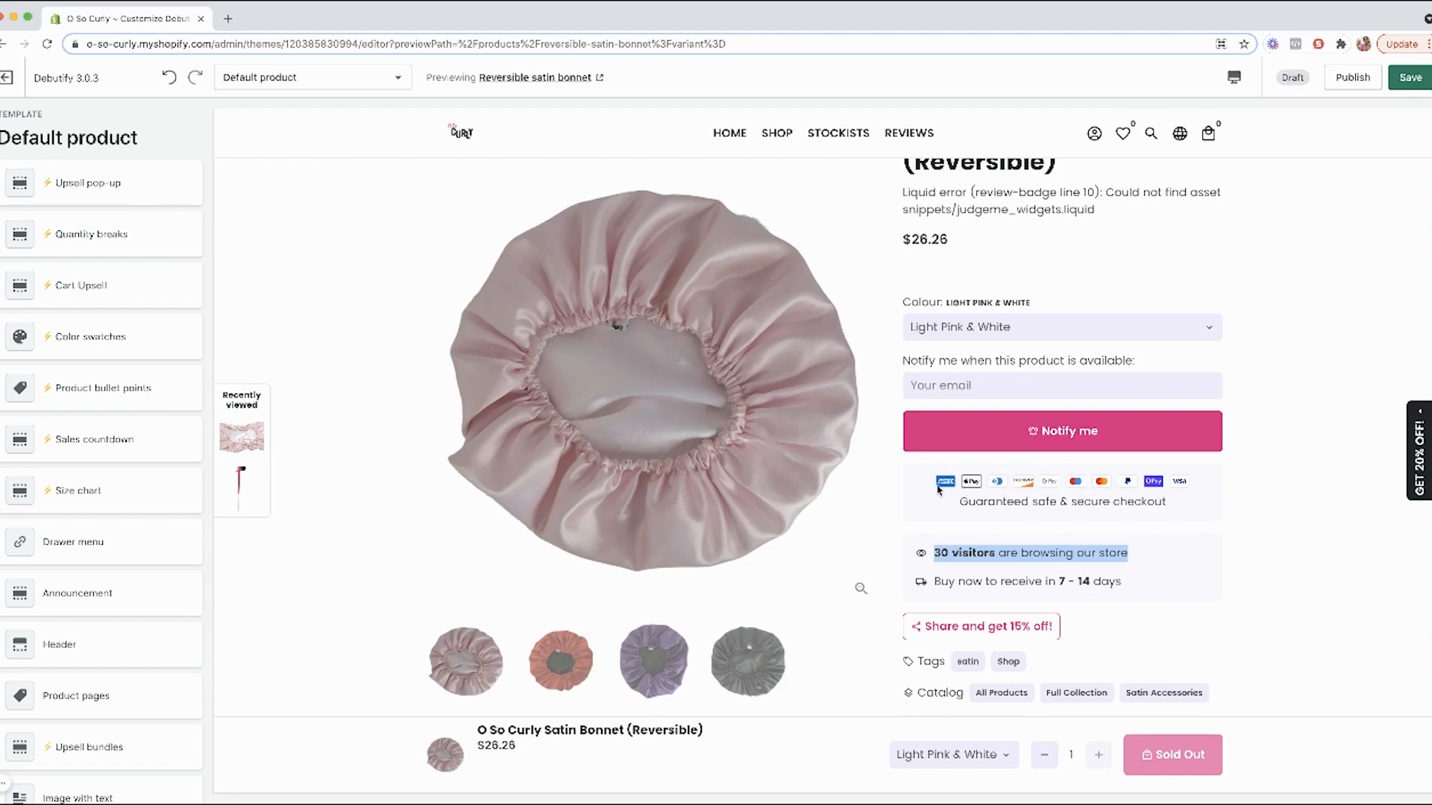
- Review the bonnet page's description, discount bundle, frequently bought together items and recommended products down to the Instagram feed
{"action": "scroll", "coordinate": [904, 495], "scroll_direction": "down", "scroll_amount": 4}
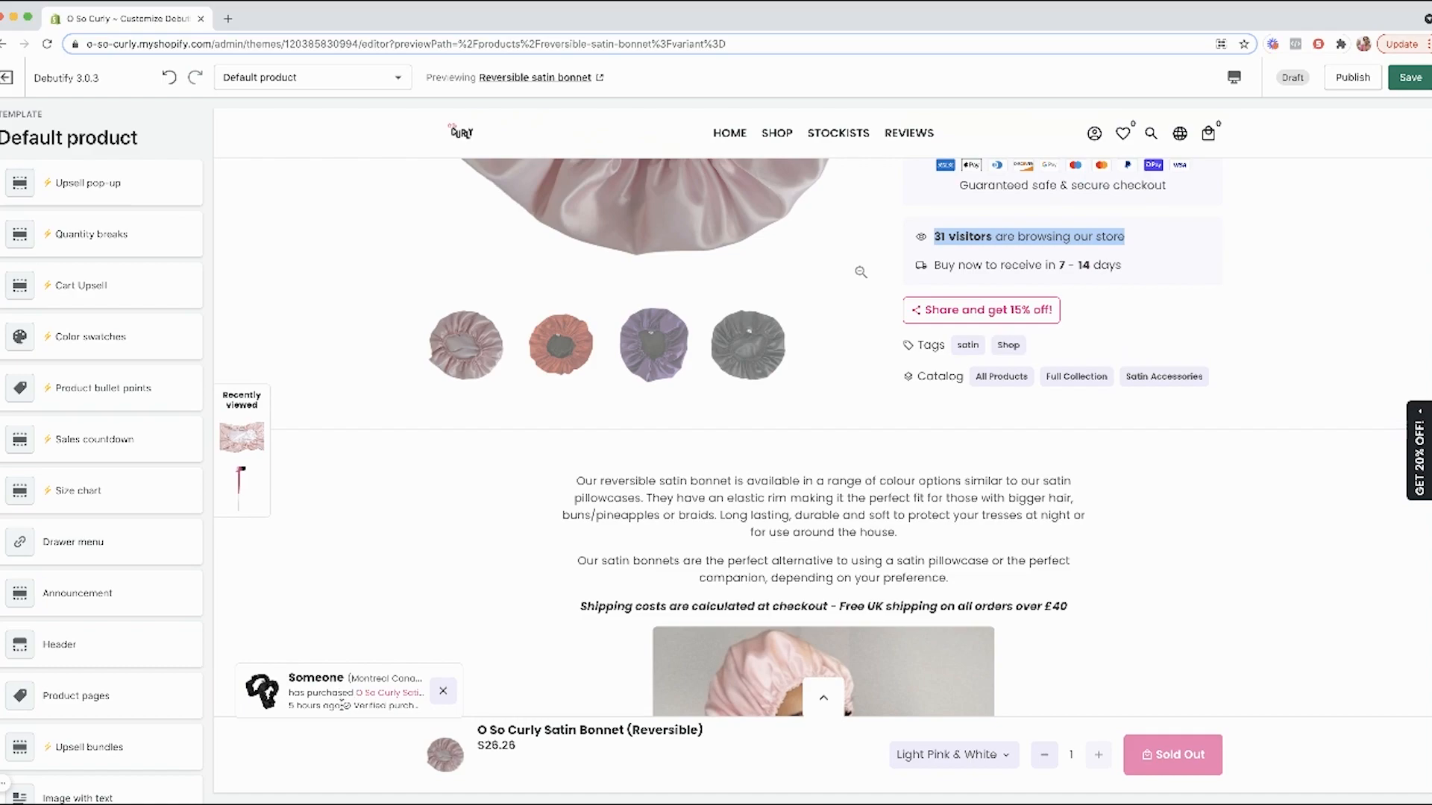
{"action": "scroll", "coordinate": [539, 686], "scroll_direction": "down", "scroll_amount": 2}
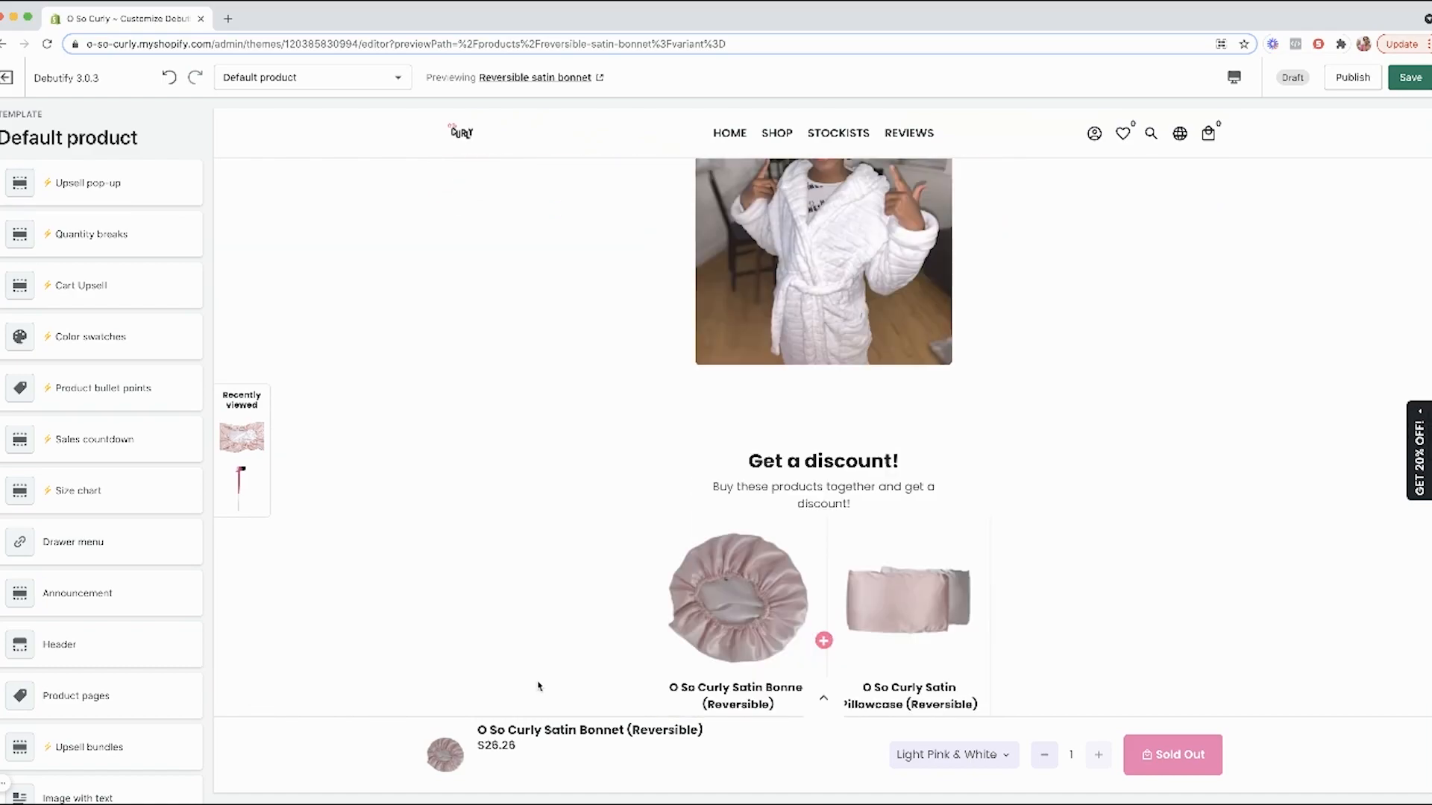
{"action": "scroll", "coordinate": [538, 686], "scroll_direction": "down", "scroll_amount": 3}
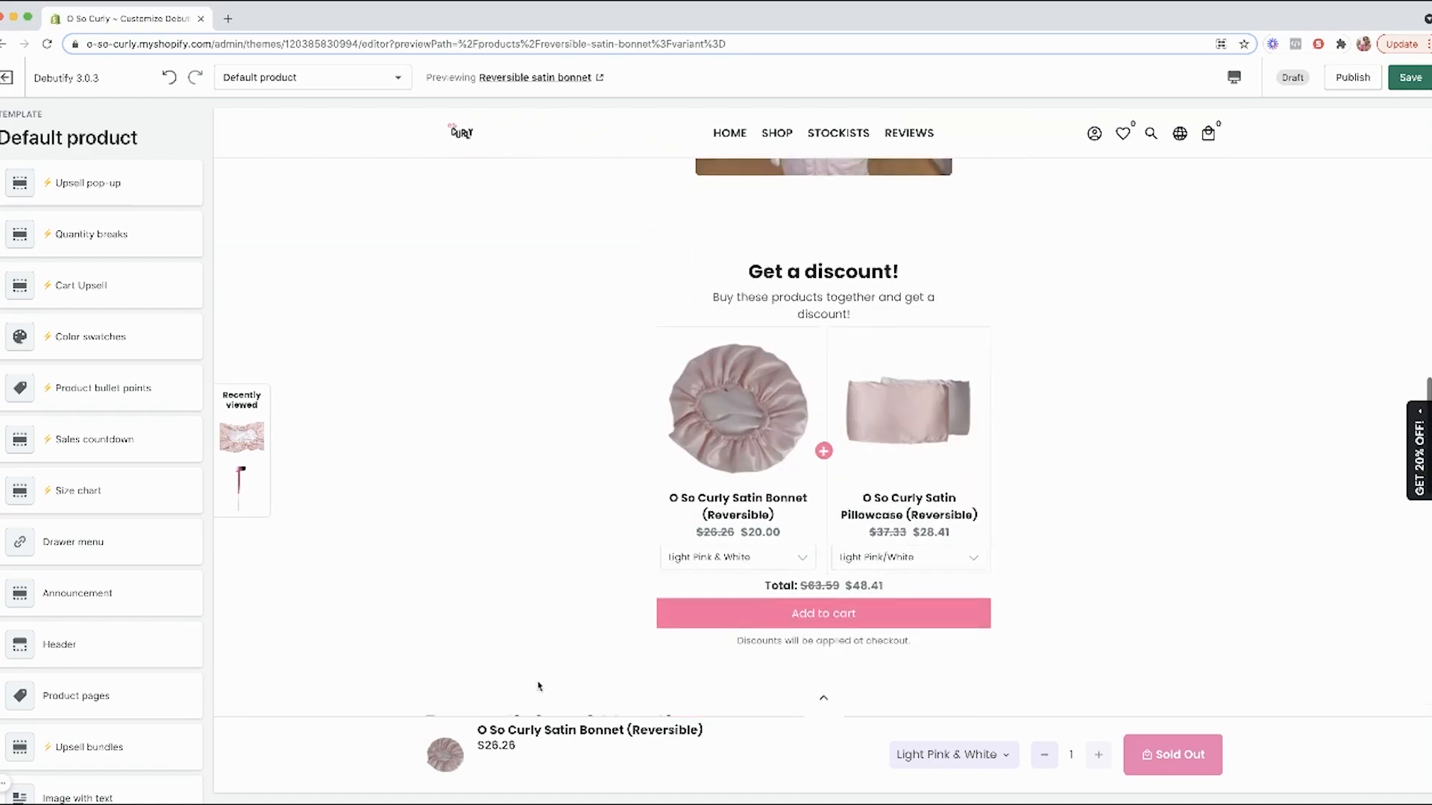
{"action": "scroll", "coordinate": [890, 387], "scroll_direction": "down", "scroll_amount": 3}
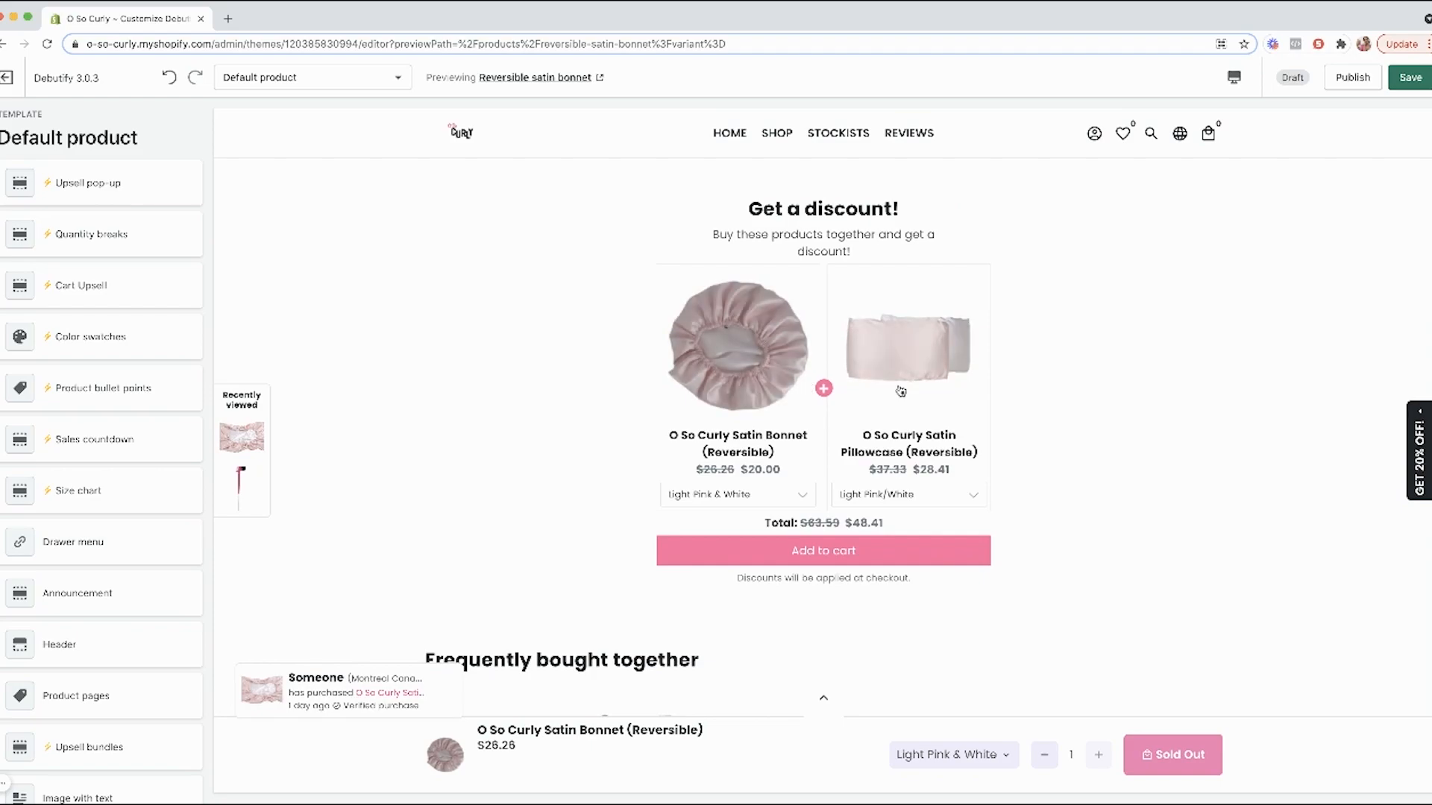
{"action": "scroll", "coordinate": [583, 403], "scroll_direction": "down", "scroll_amount": 5}
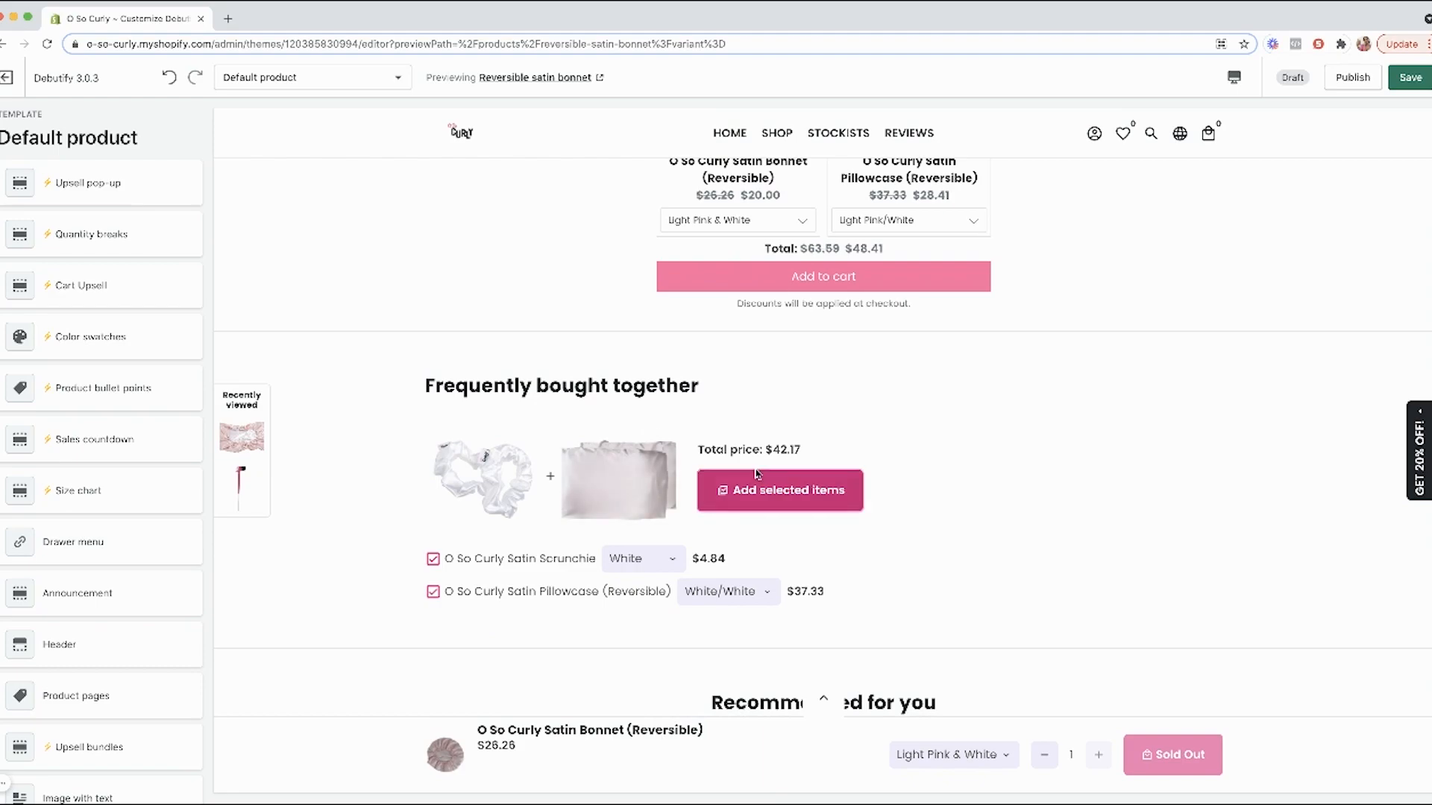
{"action": "scroll", "coordinate": [756, 473], "scroll_direction": "down", "scroll_amount": 5}
{"action": "scroll", "coordinate": [756, 474], "scroll_direction": "down", "scroll_amount": 3}
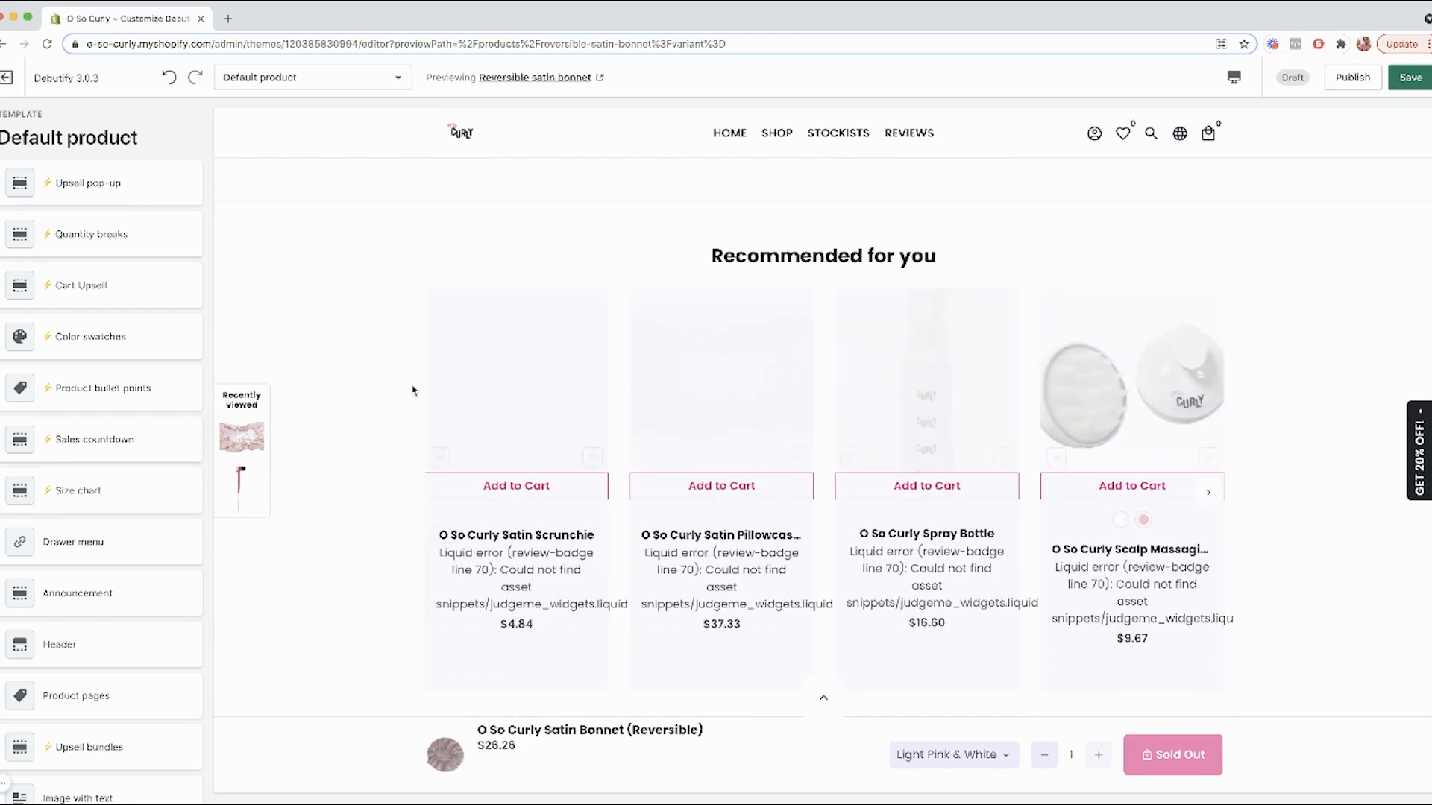
{"action": "scroll", "coordinate": [346, 385], "scroll_direction": "down", "scroll_amount": 3}
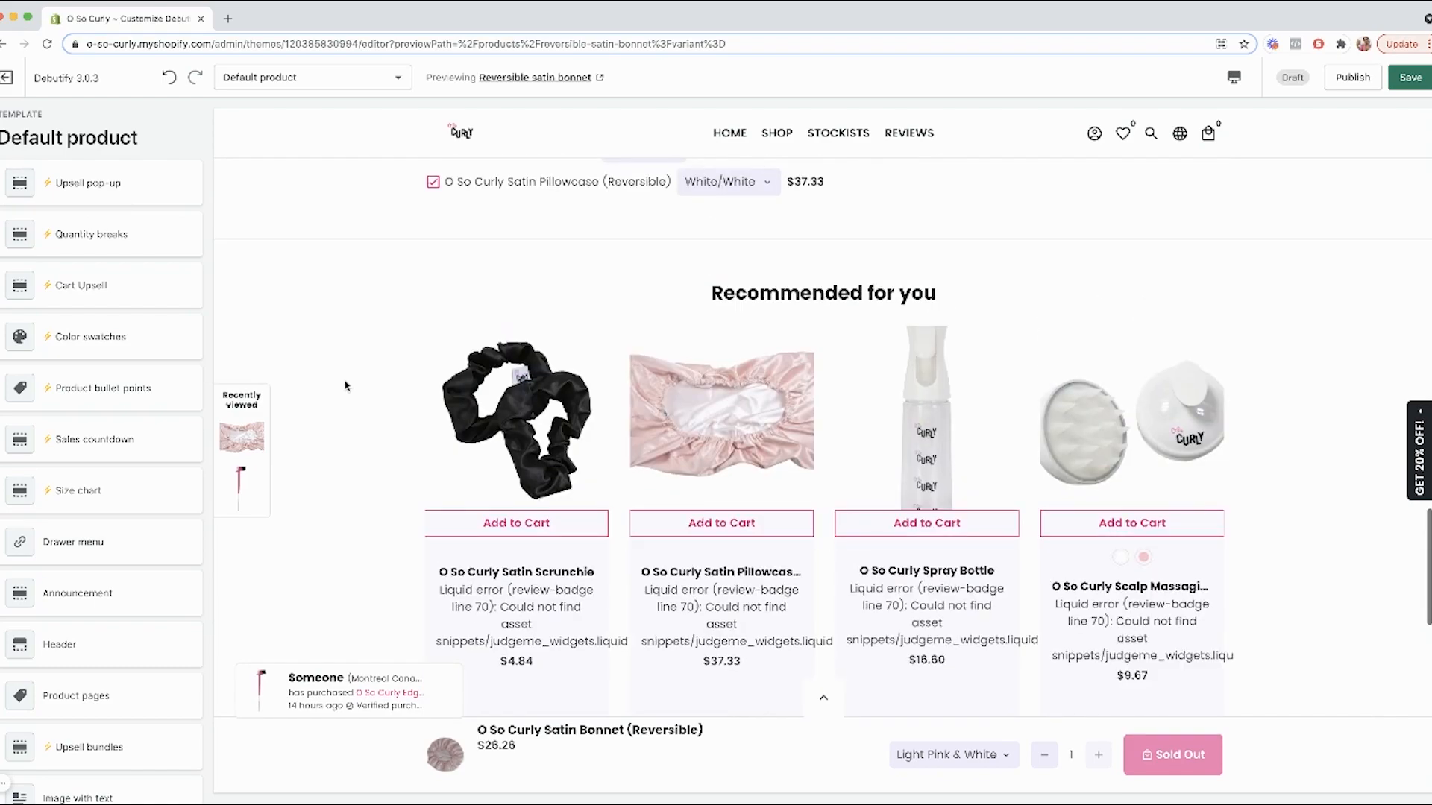
{"action": "scroll", "coordinate": [345, 385], "scroll_direction": "down", "scroll_amount": 3}
{"action": "scroll", "coordinate": [345, 386], "scroll_direction": "down", "scroll_amount": 6}
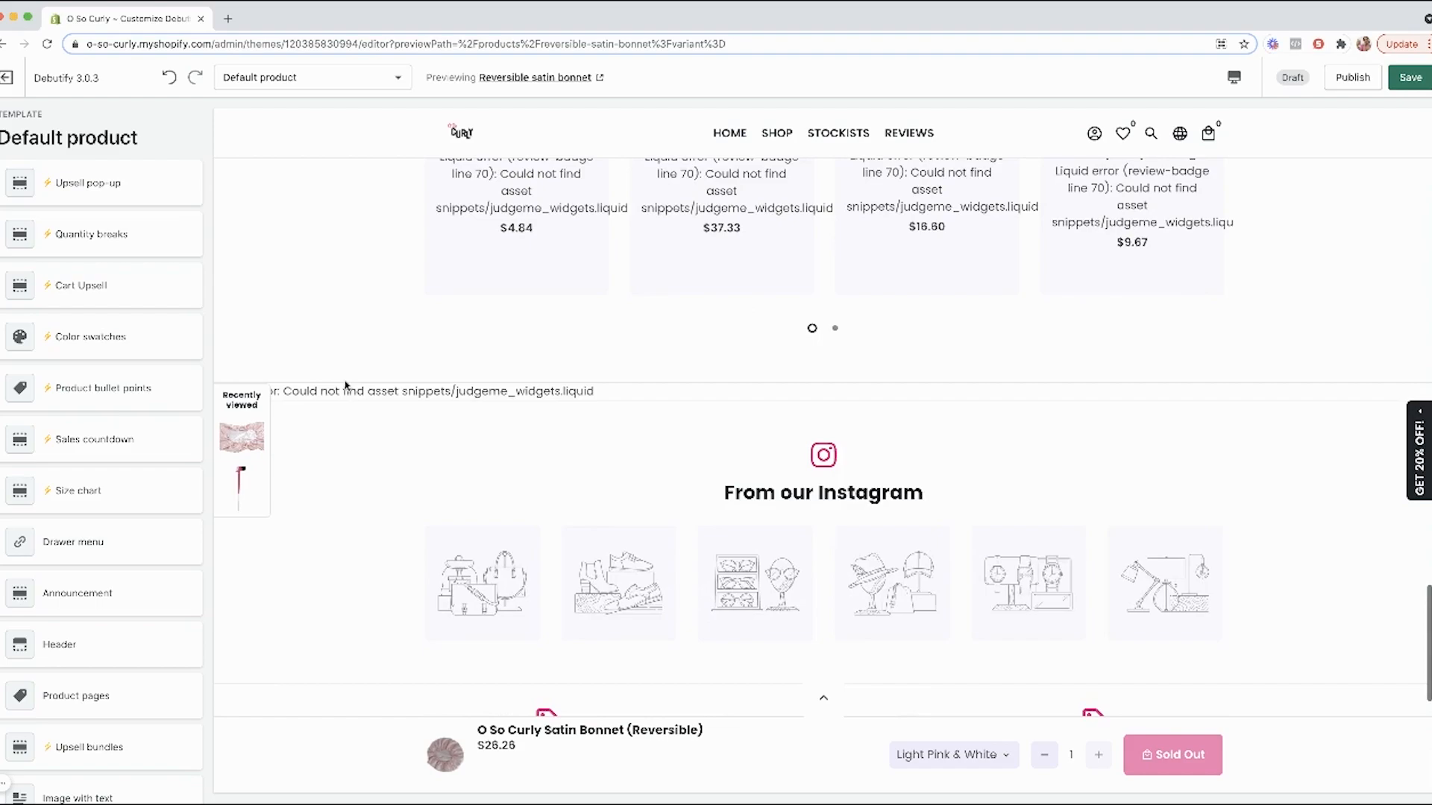
{"action": "scroll", "coordinate": [345, 385], "scroll_direction": "up", "scroll_amount": 15}
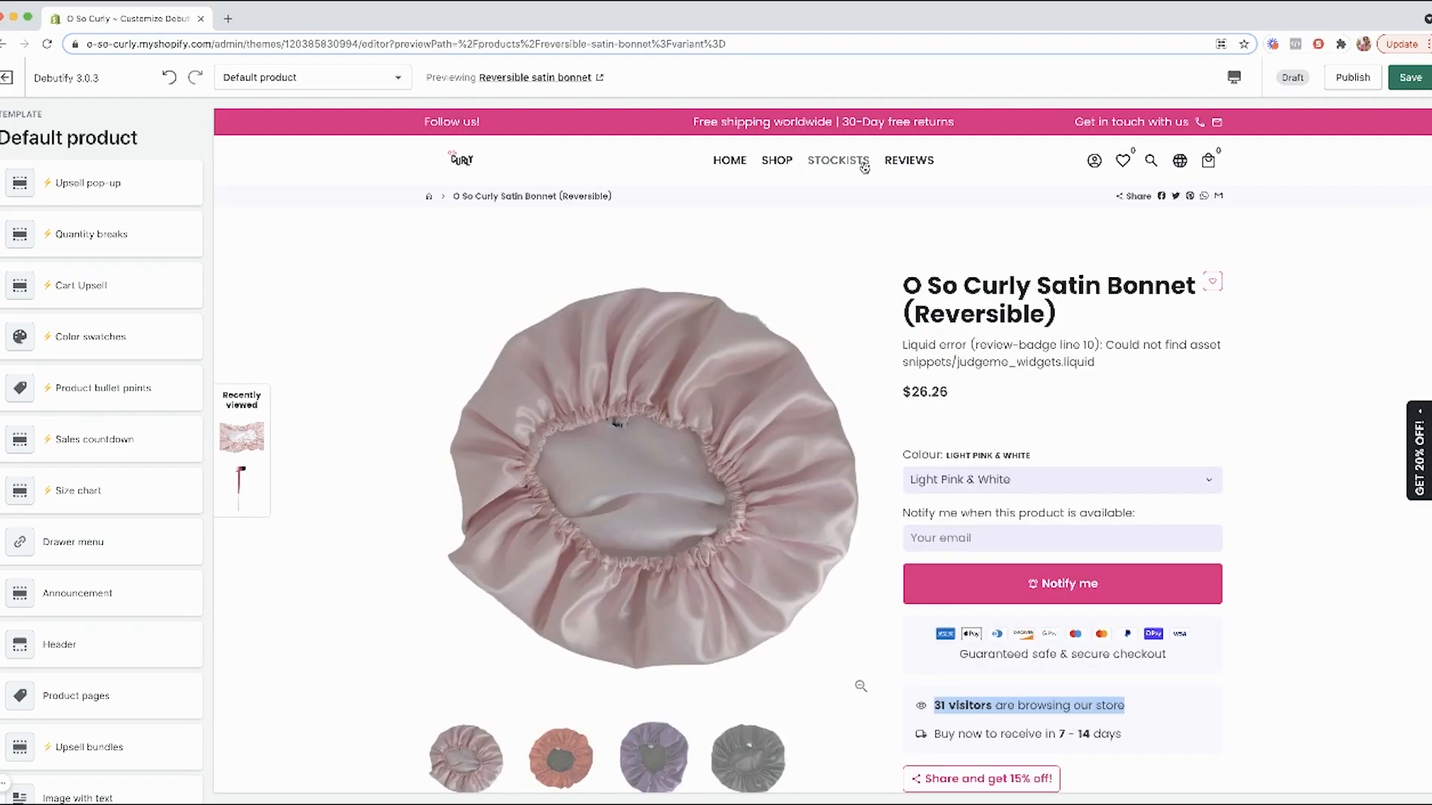
- View the store's Reviews page with its embedded videos in the preview, and return to the home page
{"action": "left_click", "coordinate": [902, 160]}
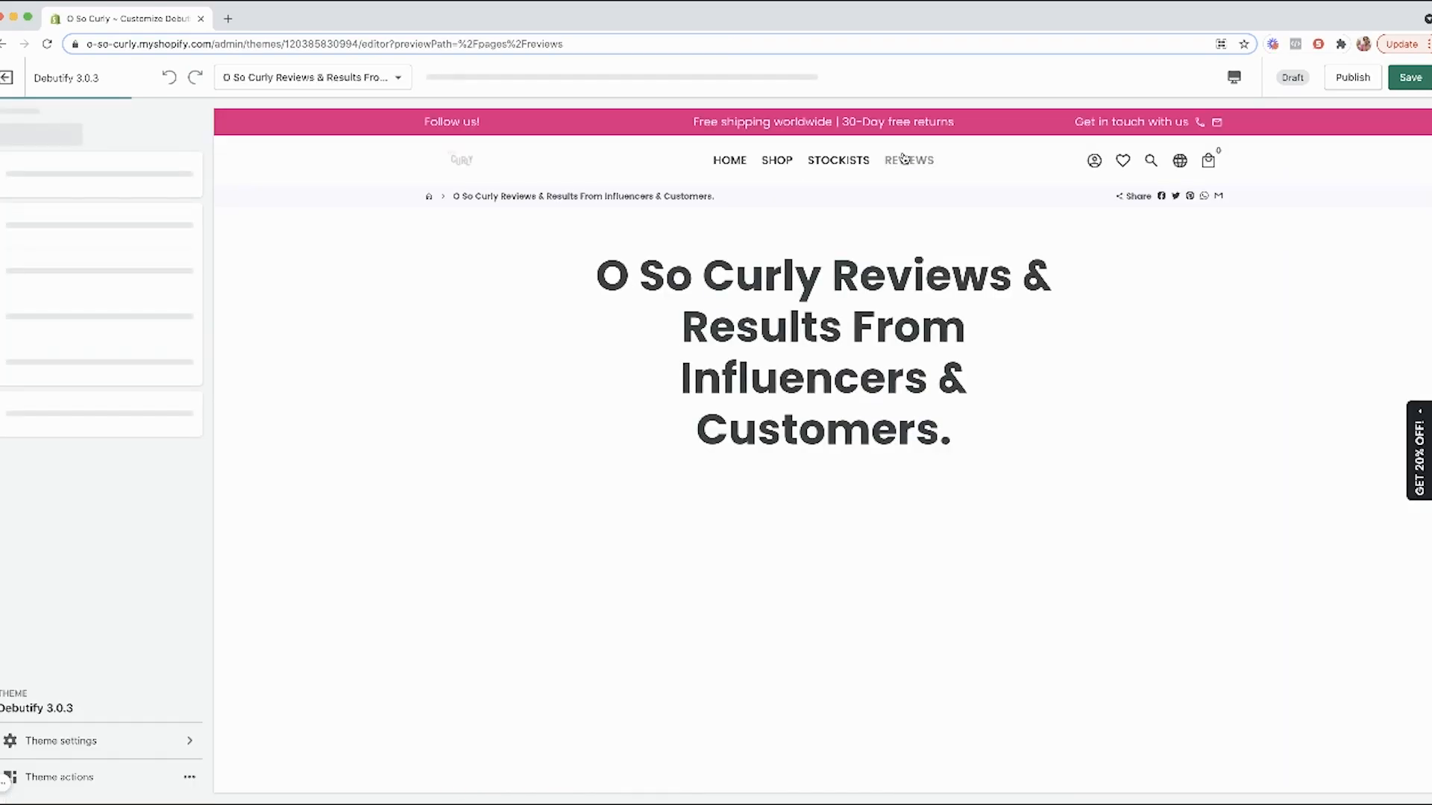
{"action": "scroll", "coordinate": [300, 213], "scroll_direction": "down", "scroll_amount": 1}
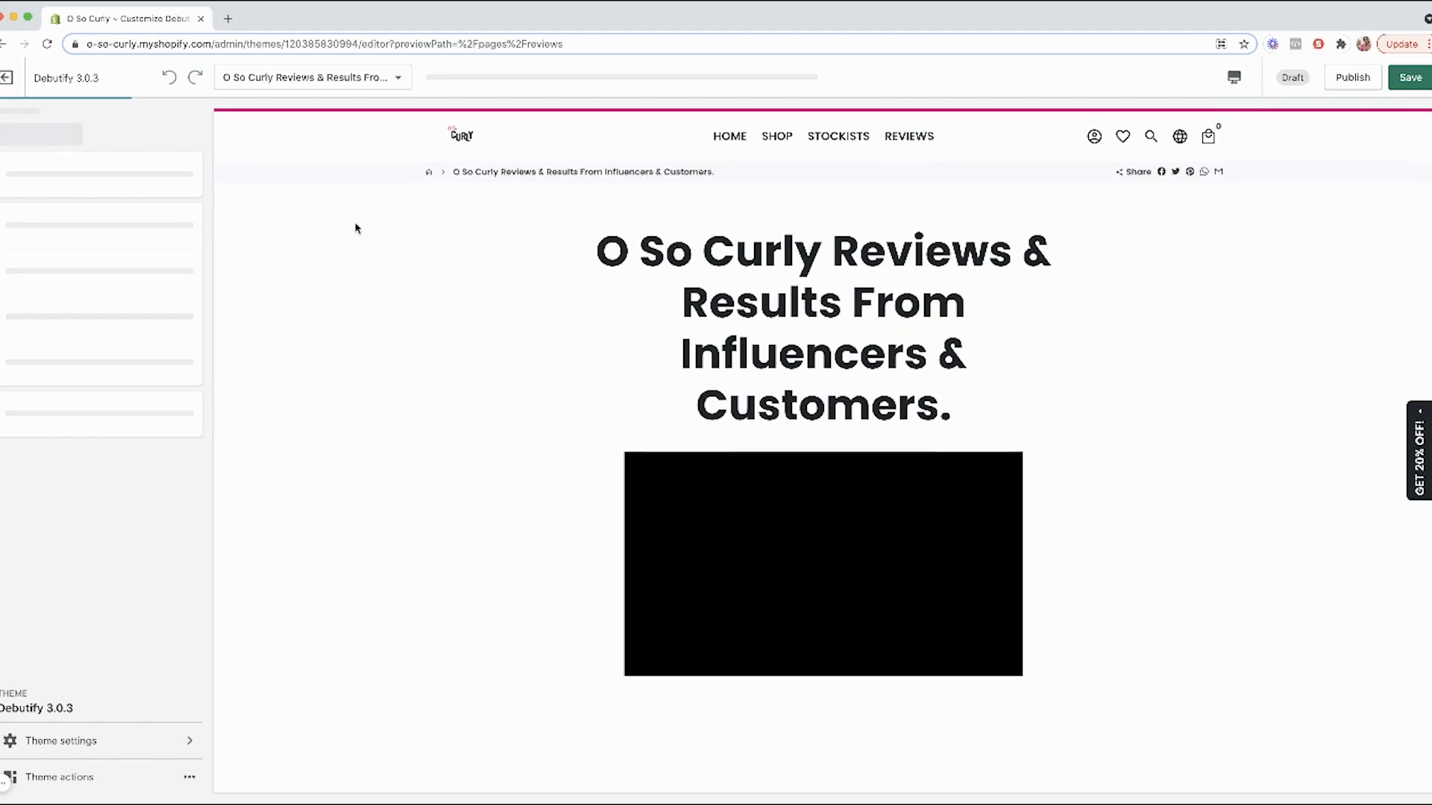
{"action": "scroll", "coordinate": [442, 321], "scroll_direction": "down", "scroll_amount": 7}
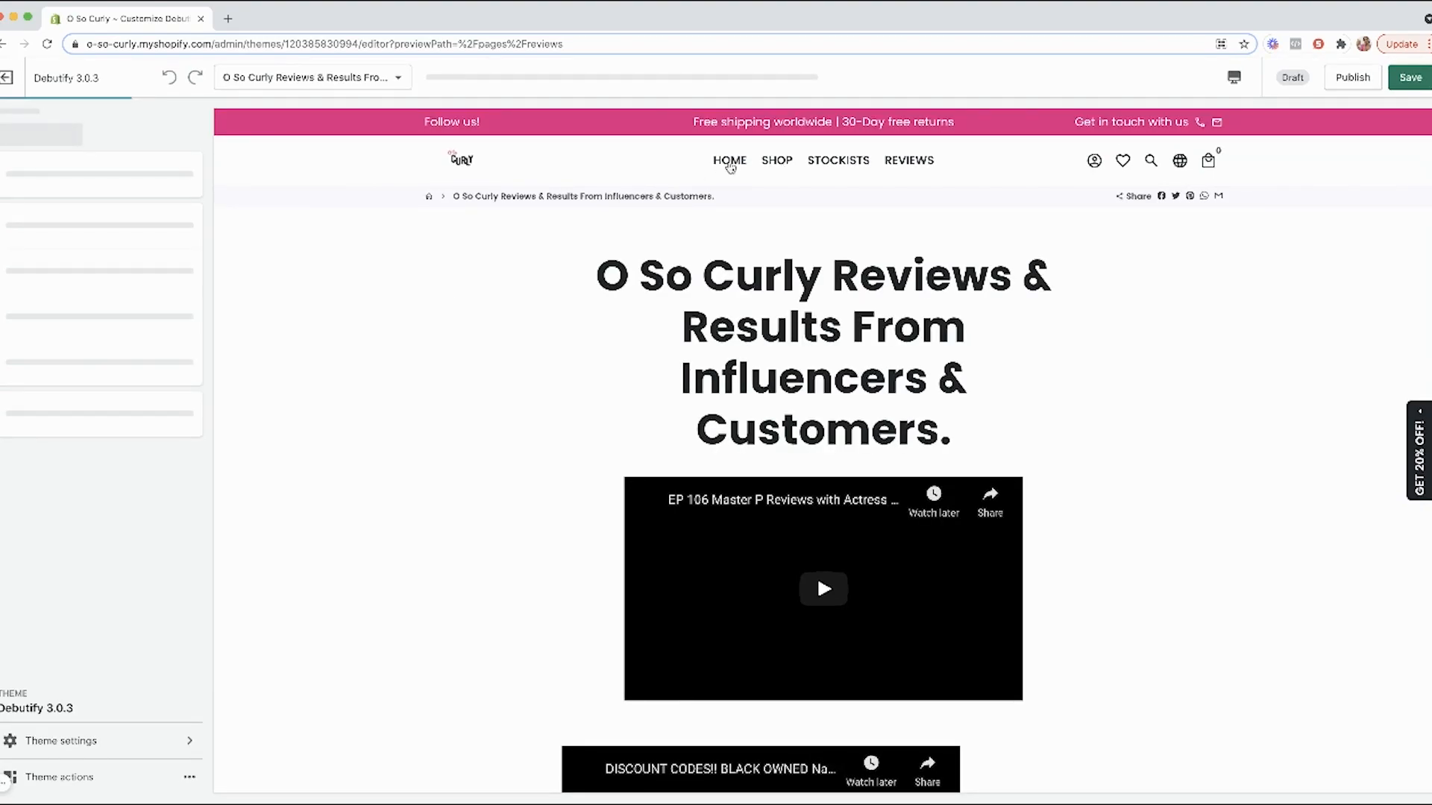
{"action": "left_click", "coordinate": [729, 162]}
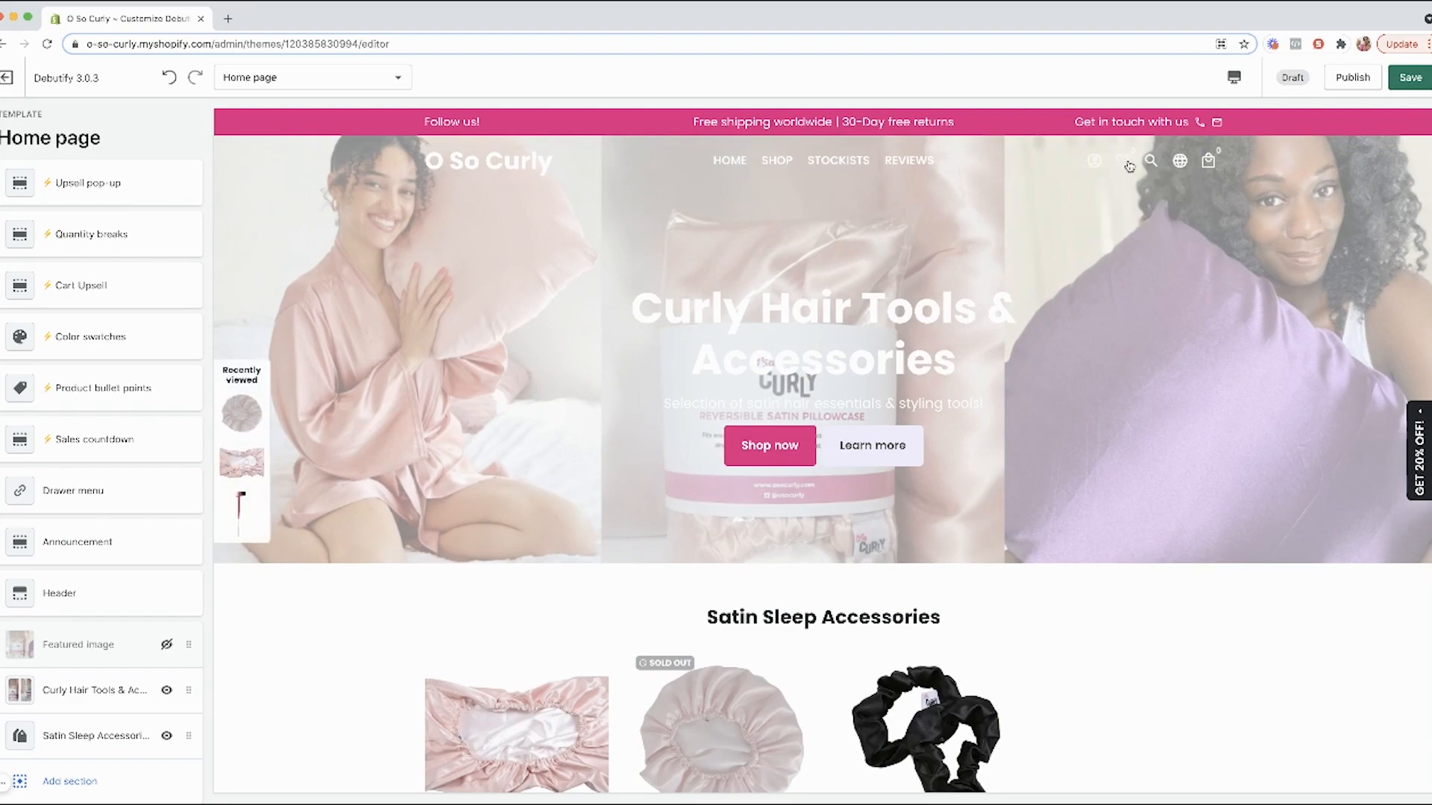
- View the currency selector in the store header, update the preferences with USD, and look over the home page preview
{"action": "mouse_move", "coordinate": [1180, 161]}
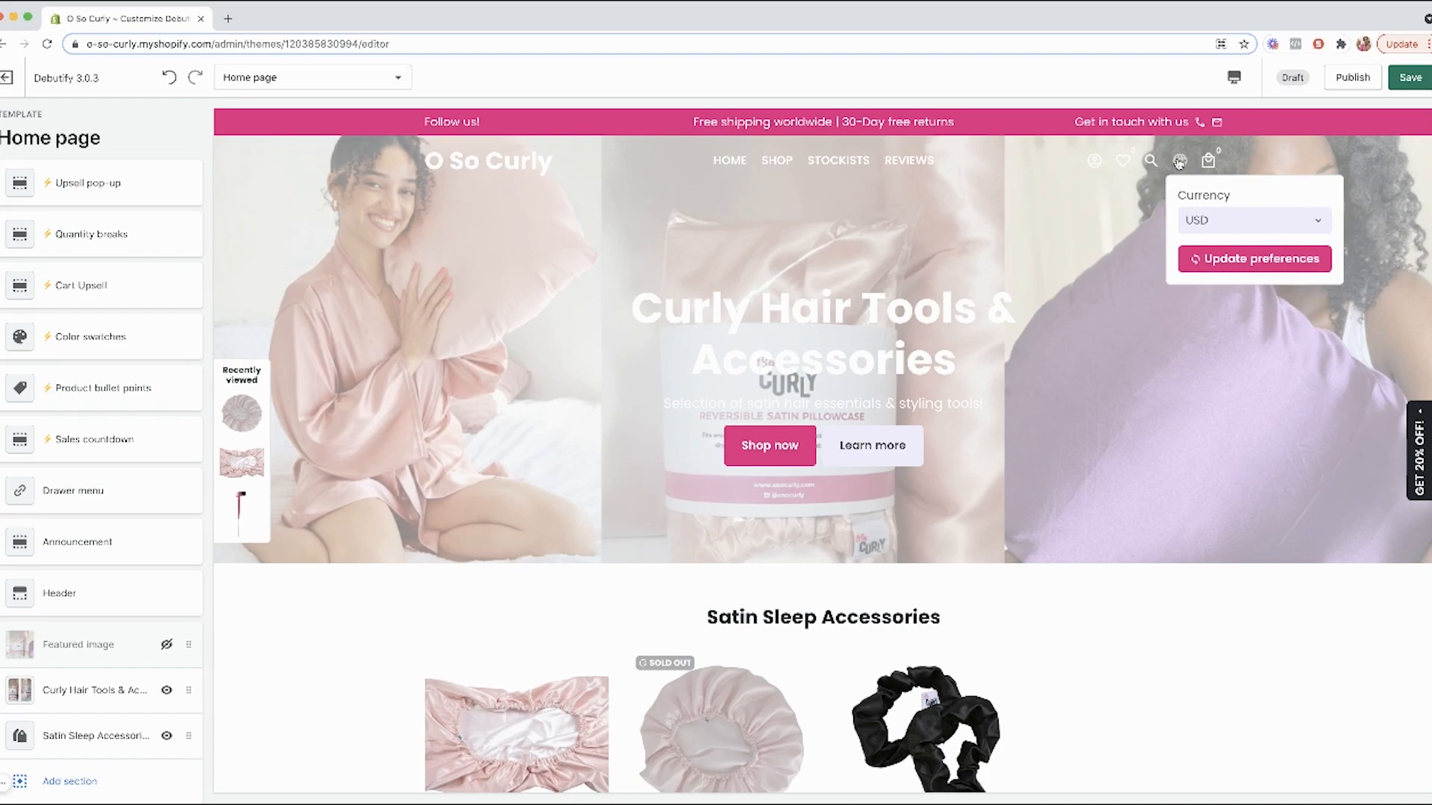
{"action": "scroll", "coordinate": [1186, 208], "scroll_direction": "down", "scroll_amount": 1}
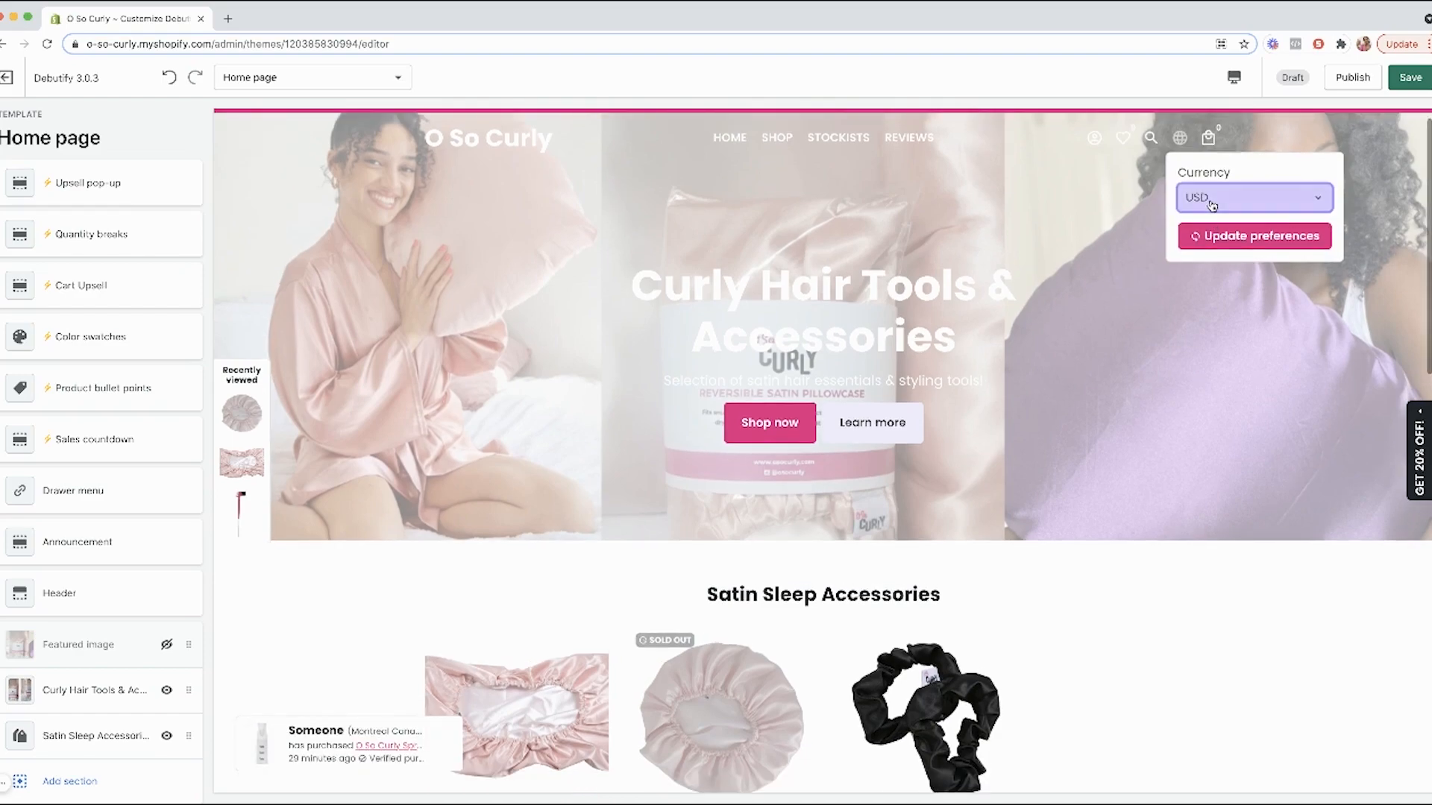
{"action": "left_click", "coordinate": [1239, 235]}
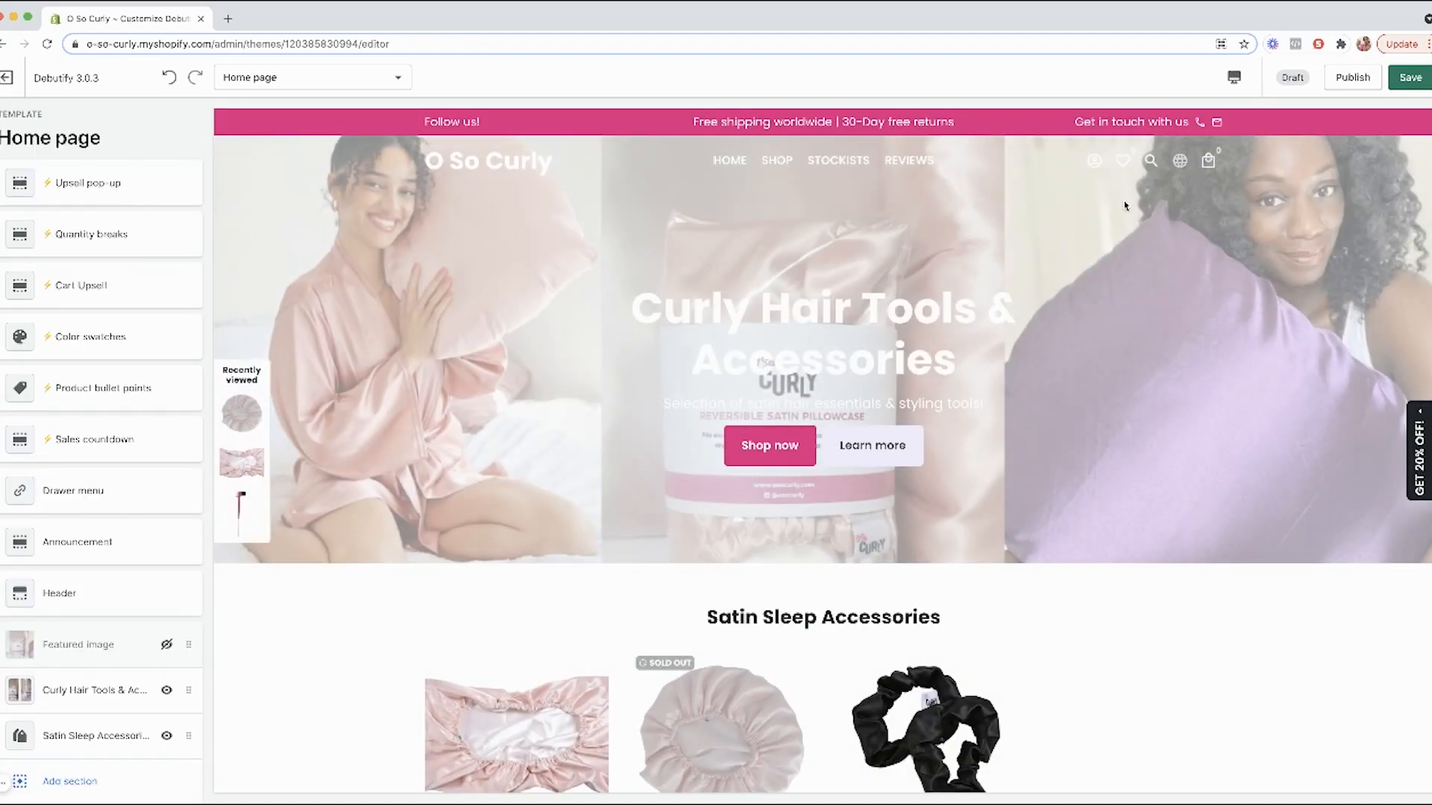
{"action": "scroll", "coordinate": [1125, 203], "scroll_direction": "down", "scroll_amount": 10}
{"action": "scroll", "coordinate": [1125, 205], "scroll_direction": "up", "scroll_amount": 10}
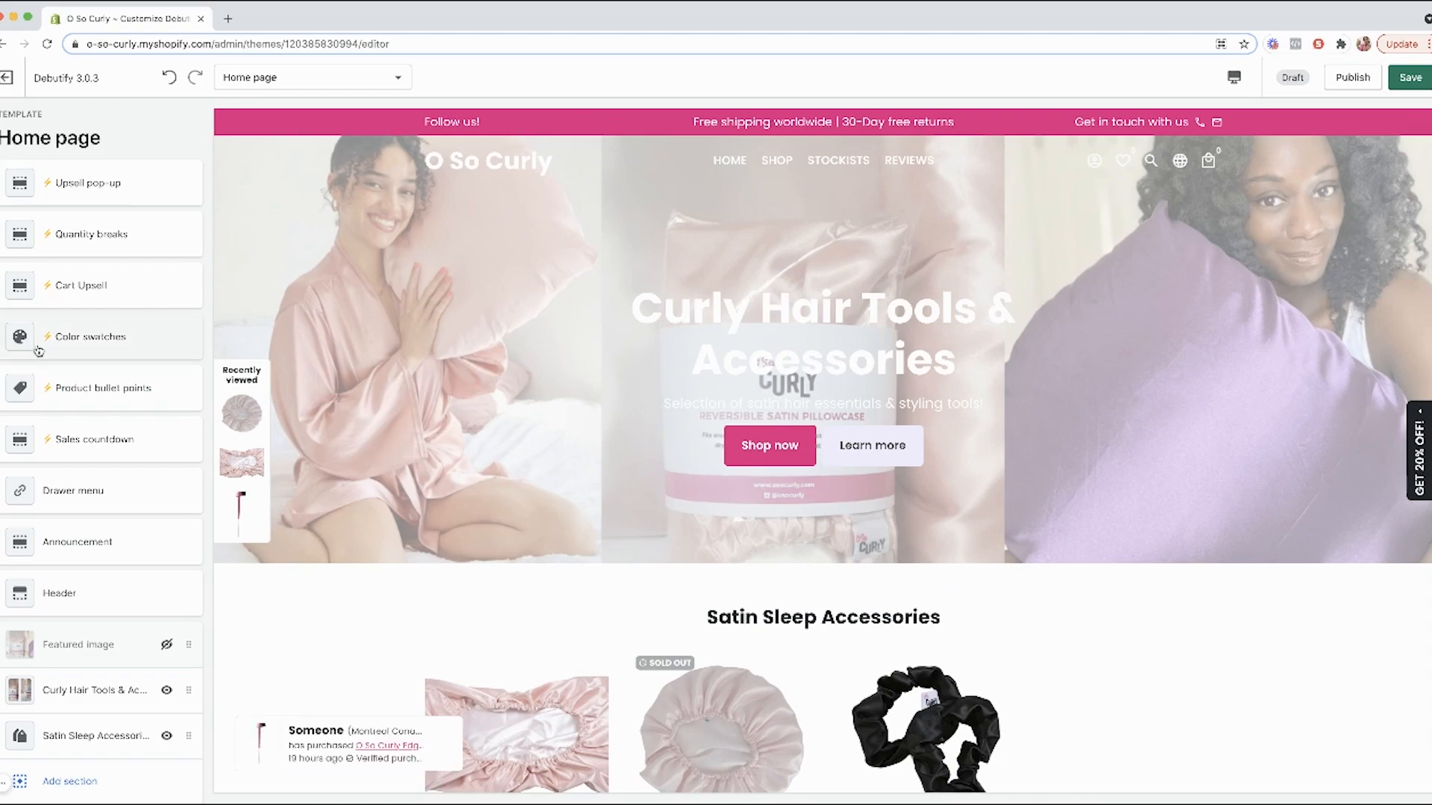
- Look through the home page's section list down to the footer, view the Upsell pop-up settings, and return to the list
{"action": "scroll", "coordinate": [39, 351], "scroll_direction": "down", "scroll_amount": 1}
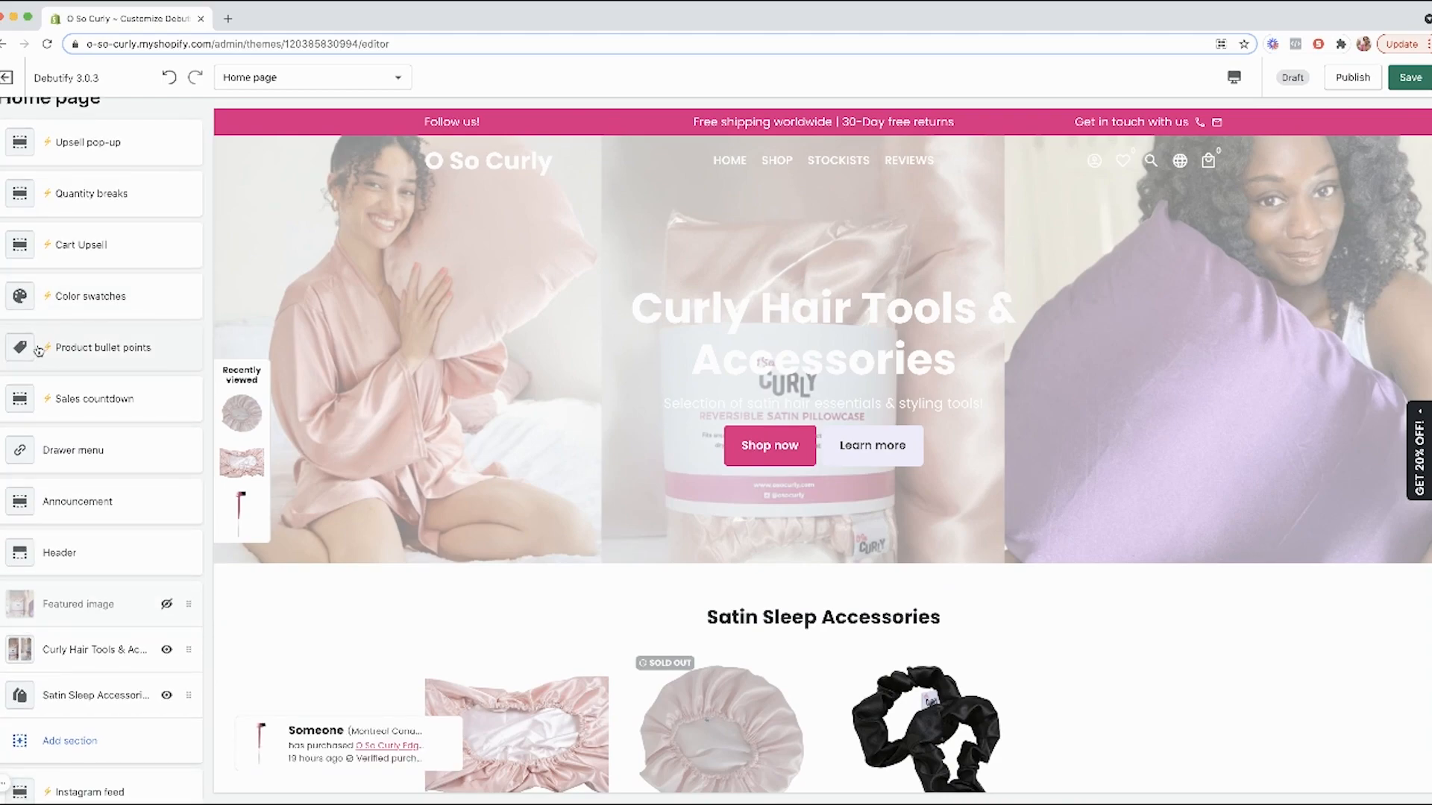
{"action": "scroll", "coordinate": [39, 351], "scroll_direction": "down", "scroll_amount": 4}
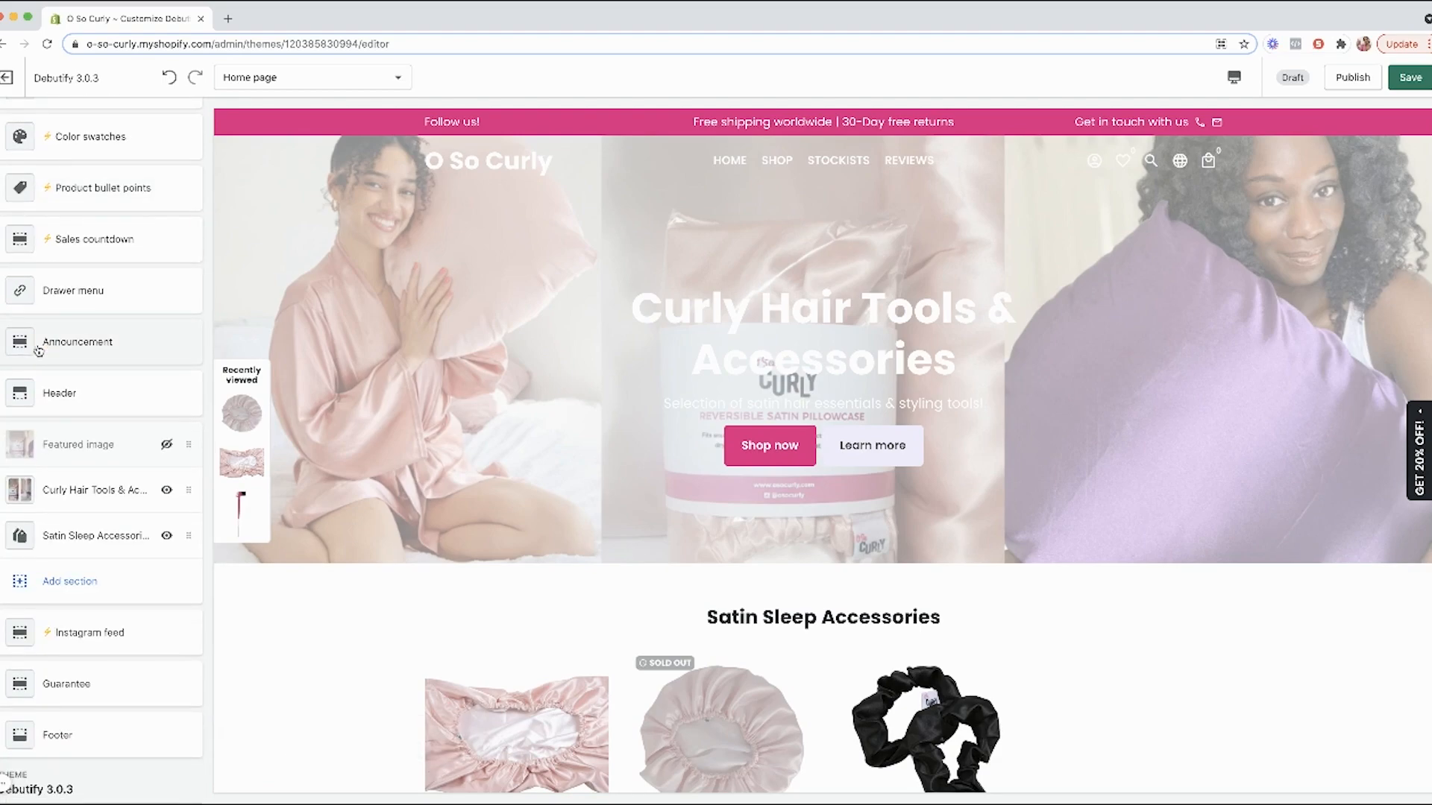
{"action": "scroll", "coordinate": [39, 350], "scroll_direction": "up", "scroll_amount": 1}
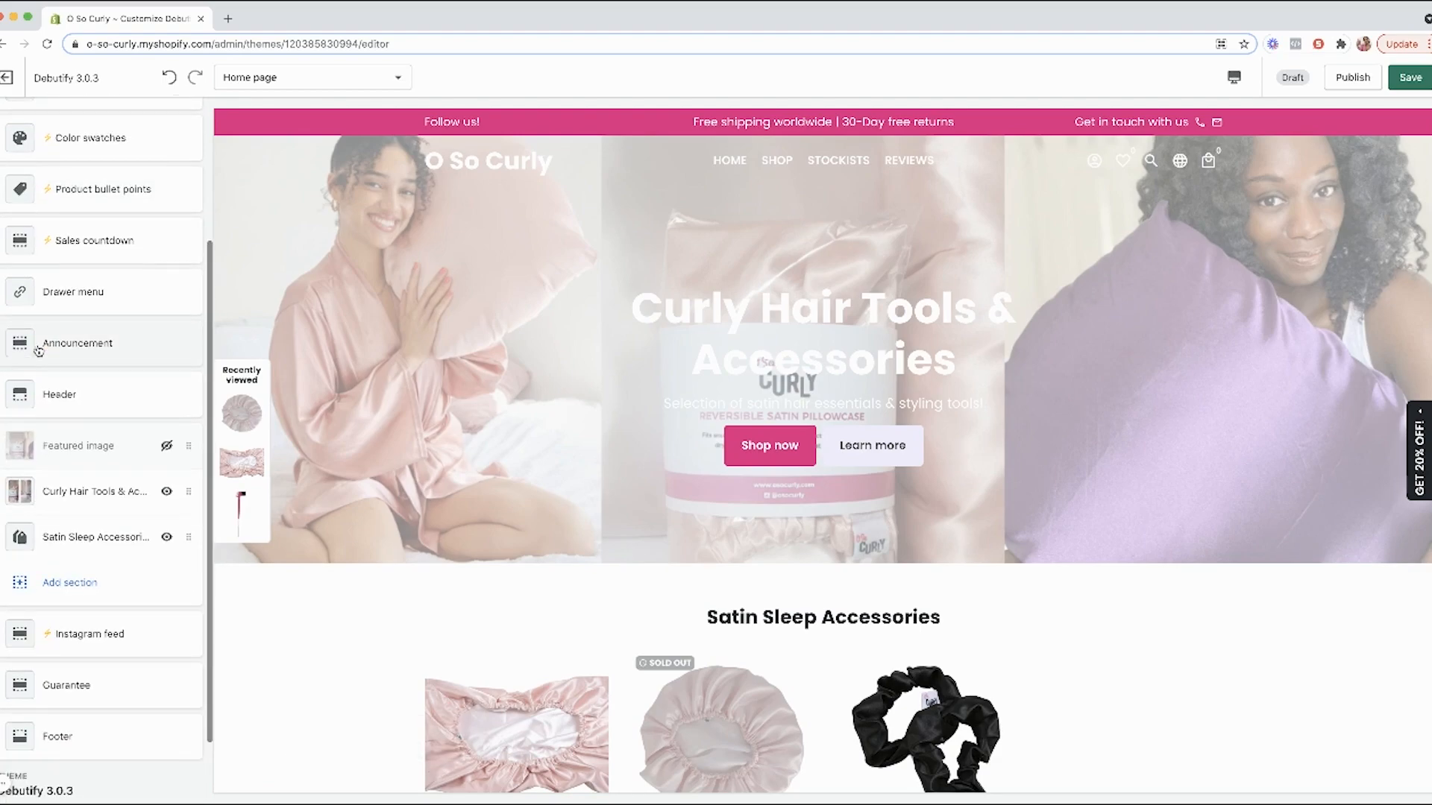
{"action": "scroll", "coordinate": [39, 351], "scroll_direction": "up", "scroll_amount": 4}
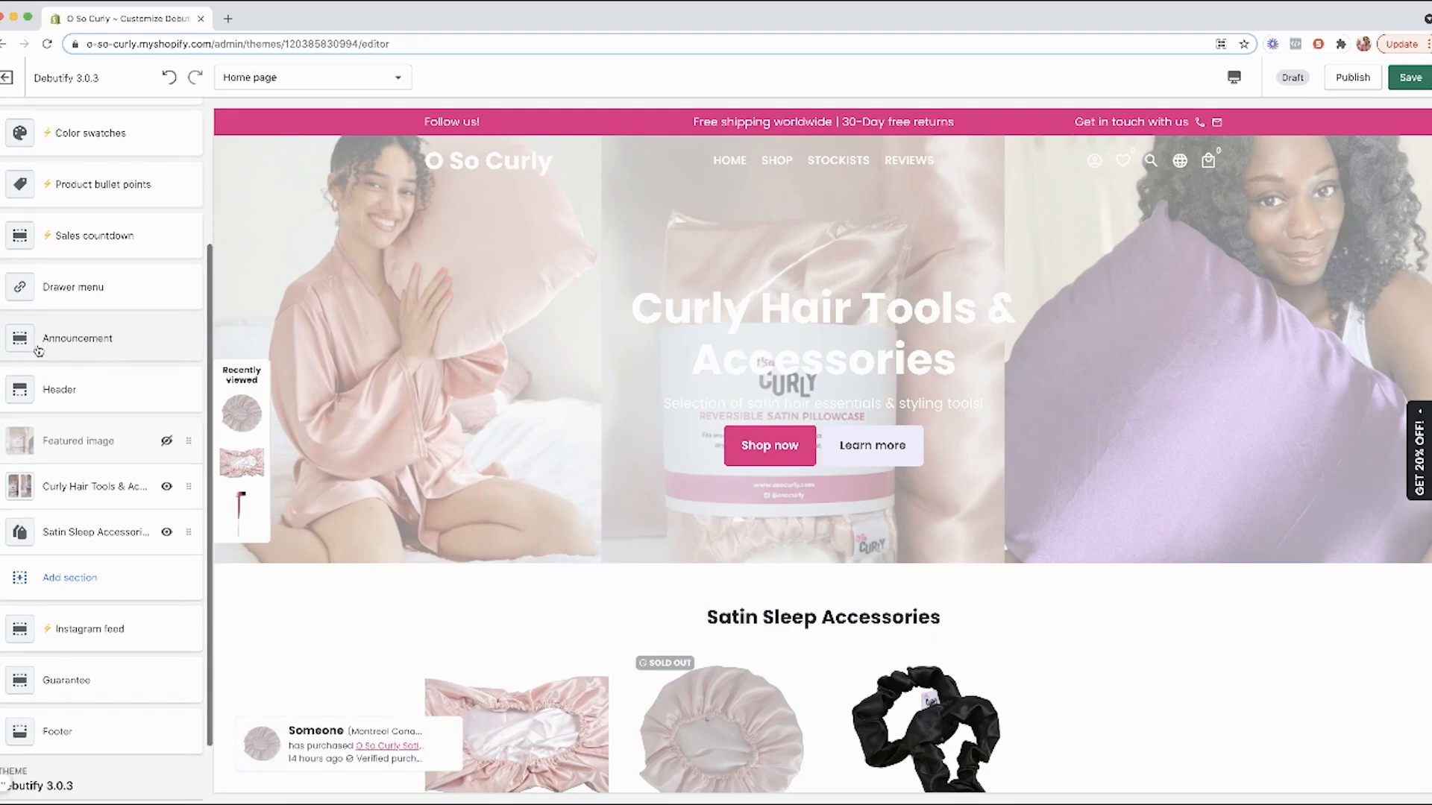
{"action": "scroll", "coordinate": [39, 351], "scroll_direction": "up", "scroll_amount": 1}
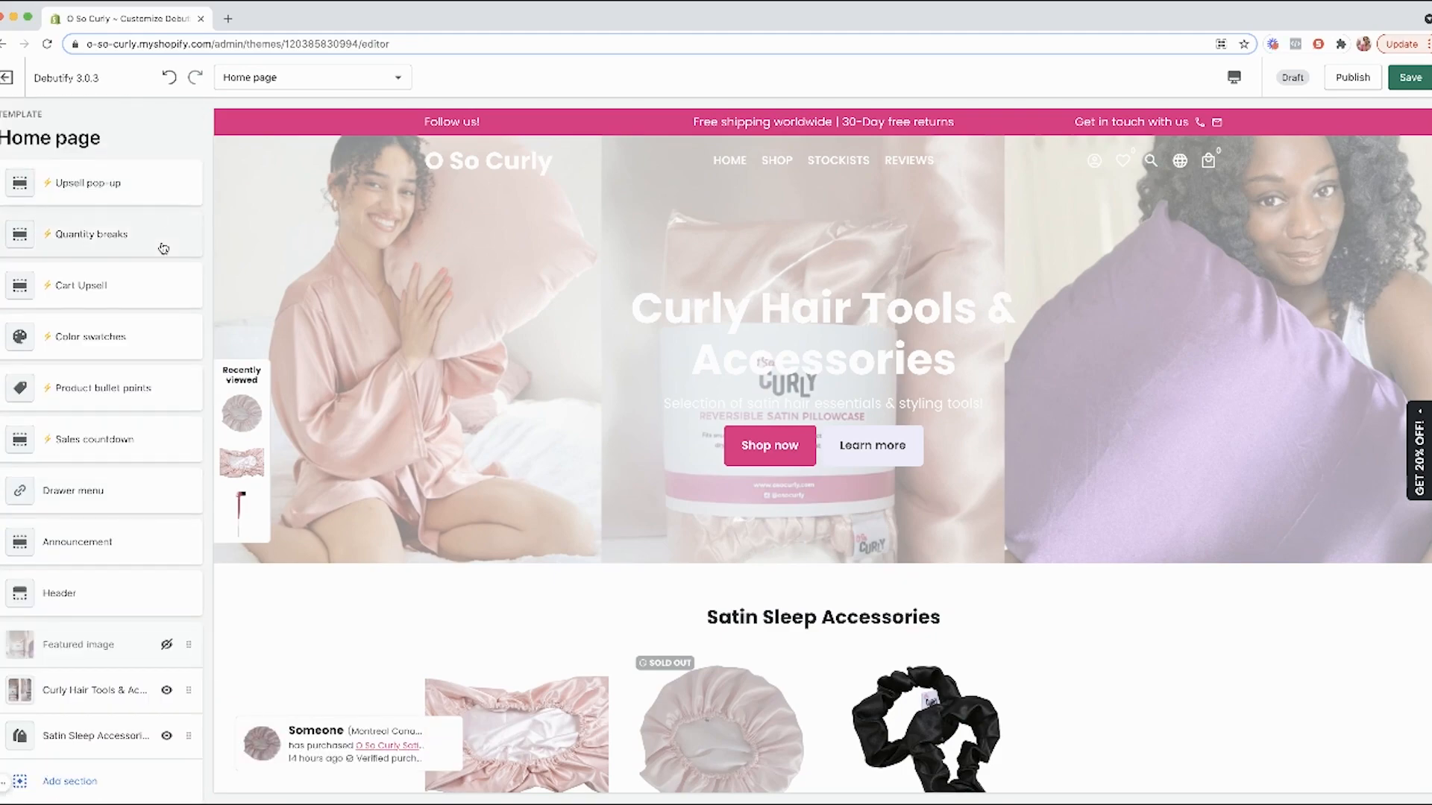
{"action": "left_click", "coordinate": [150, 176]}
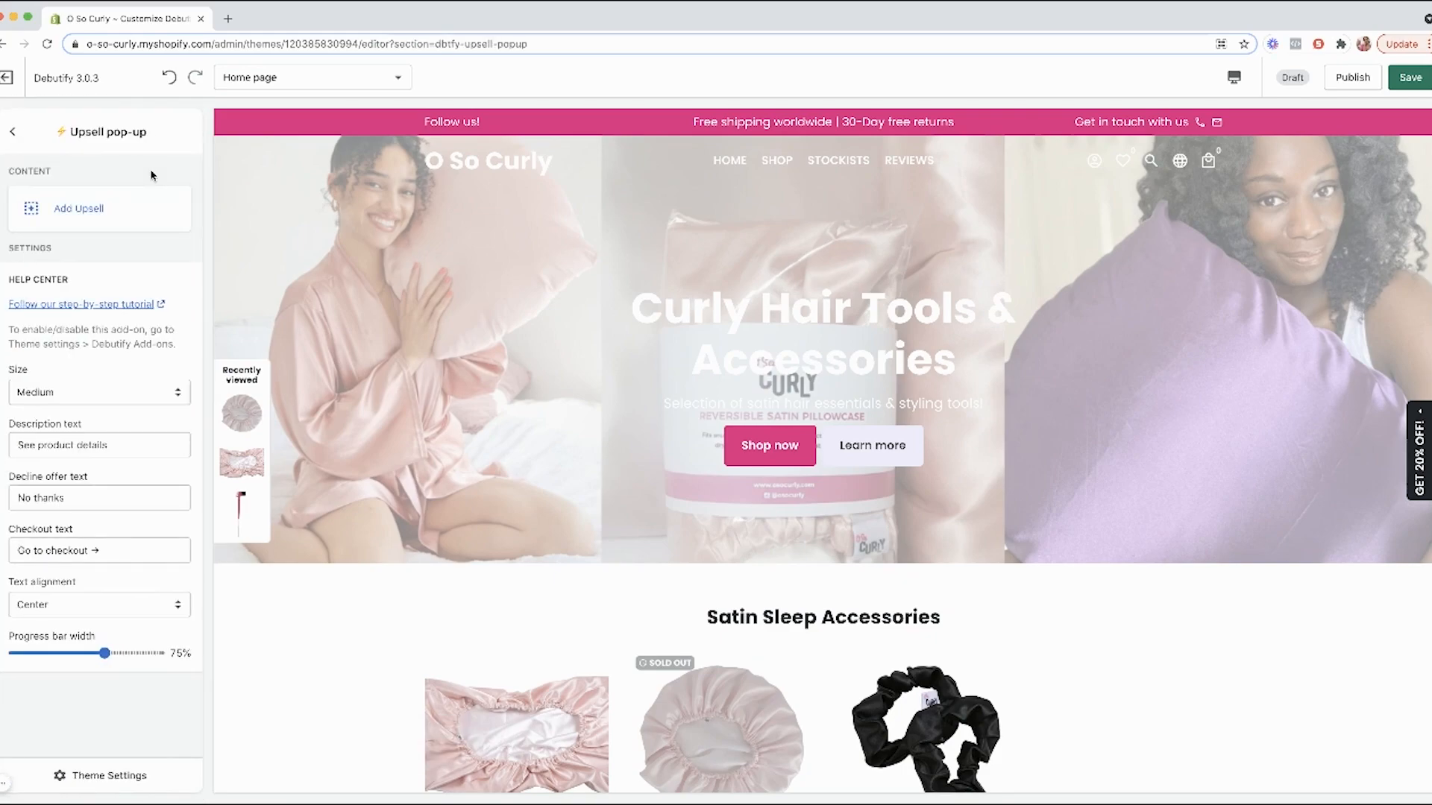
{"action": "left_click", "coordinate": [11, 133]}
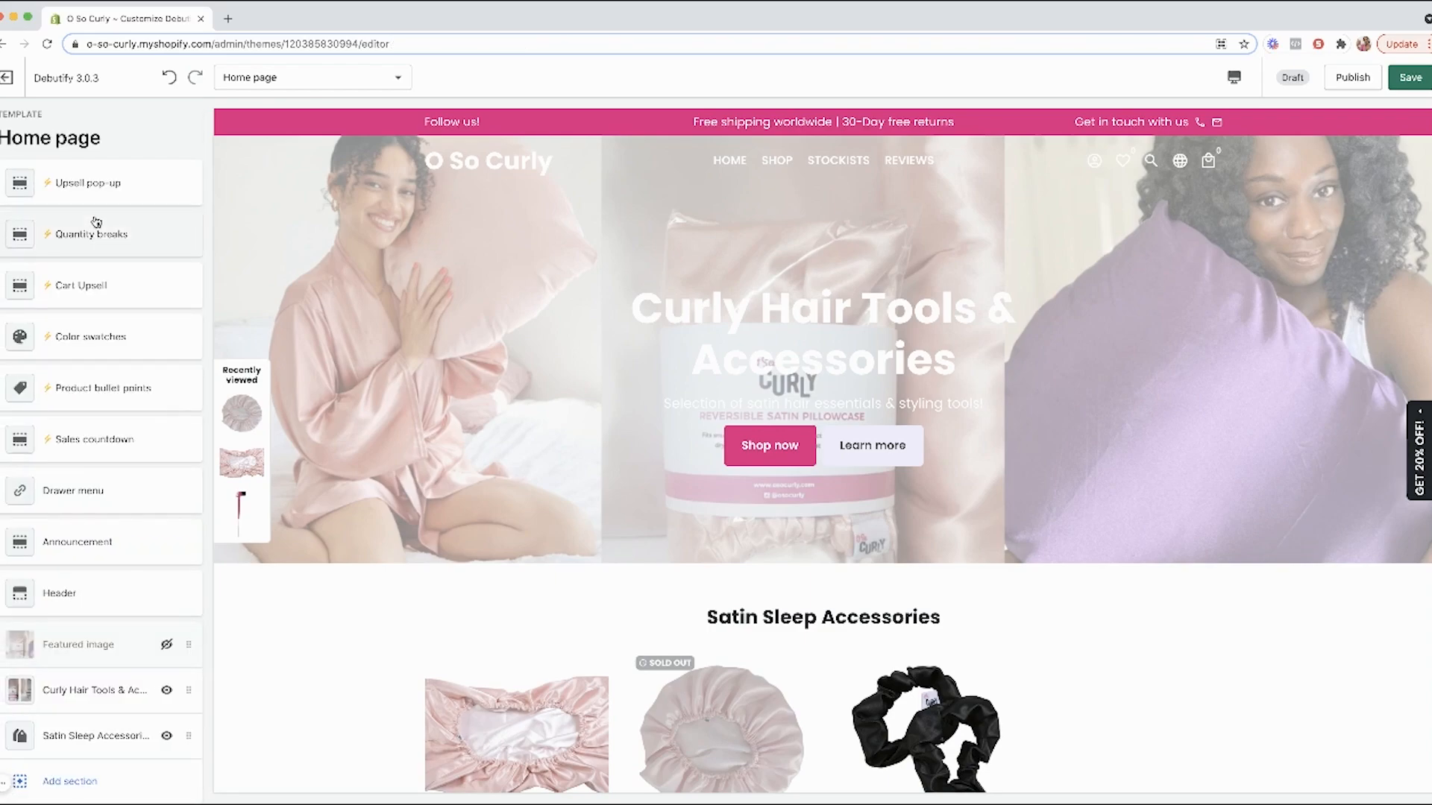